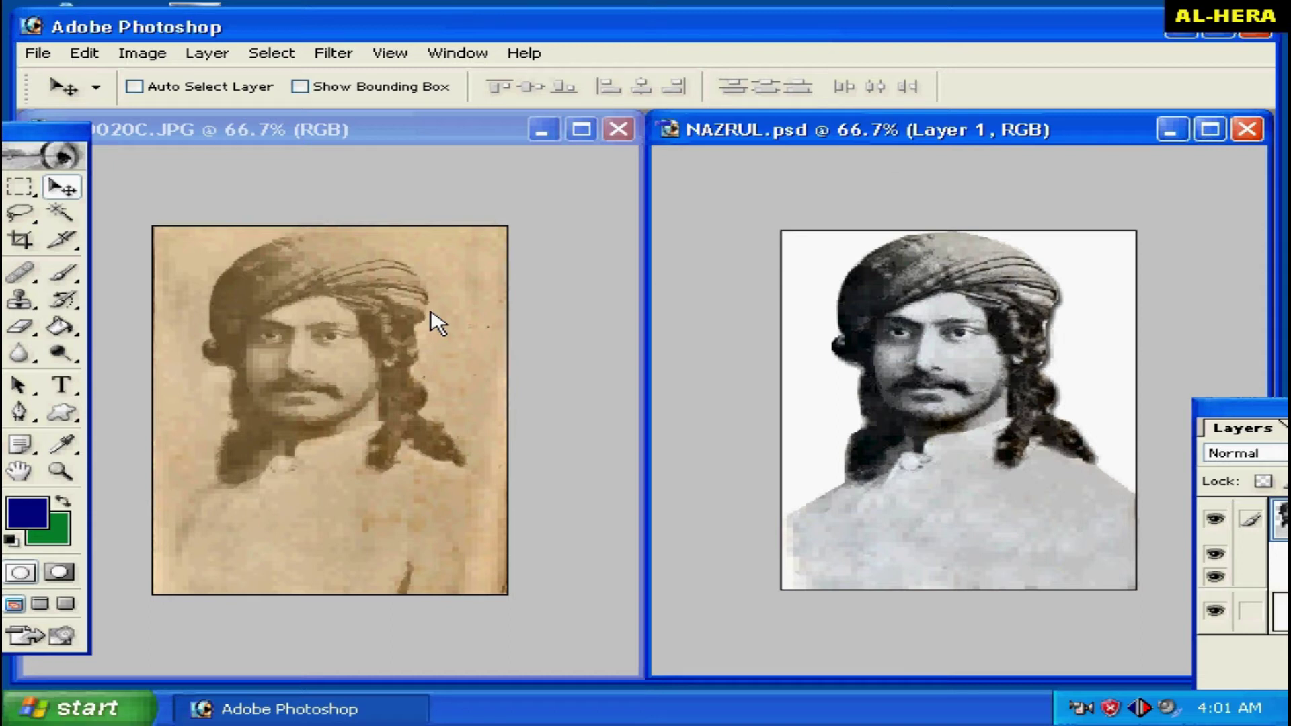
- Make the original sepia JPG the active document beside NAZRUL.psd
click(476, 135)
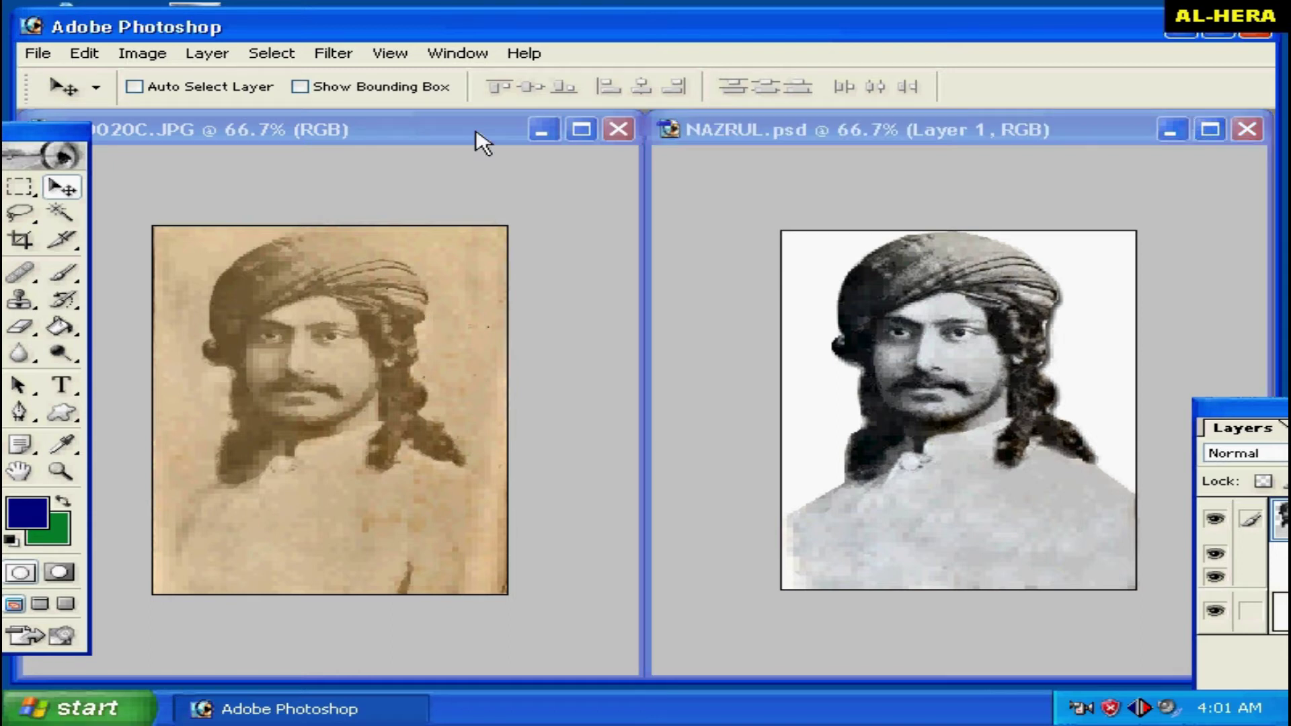
- Maximize the sepia JPG and apply Auto Color to neutralise its cast
click(581, 130)
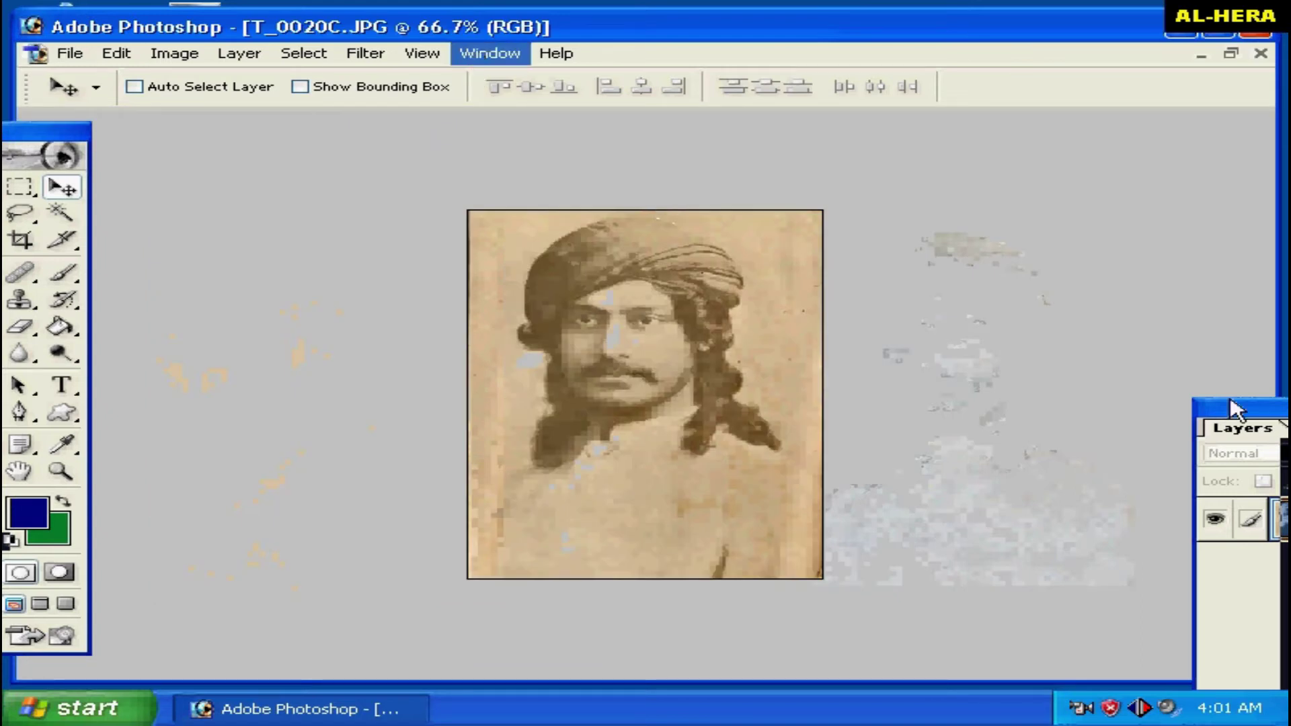
drag(1214, 408, 1052, 360)
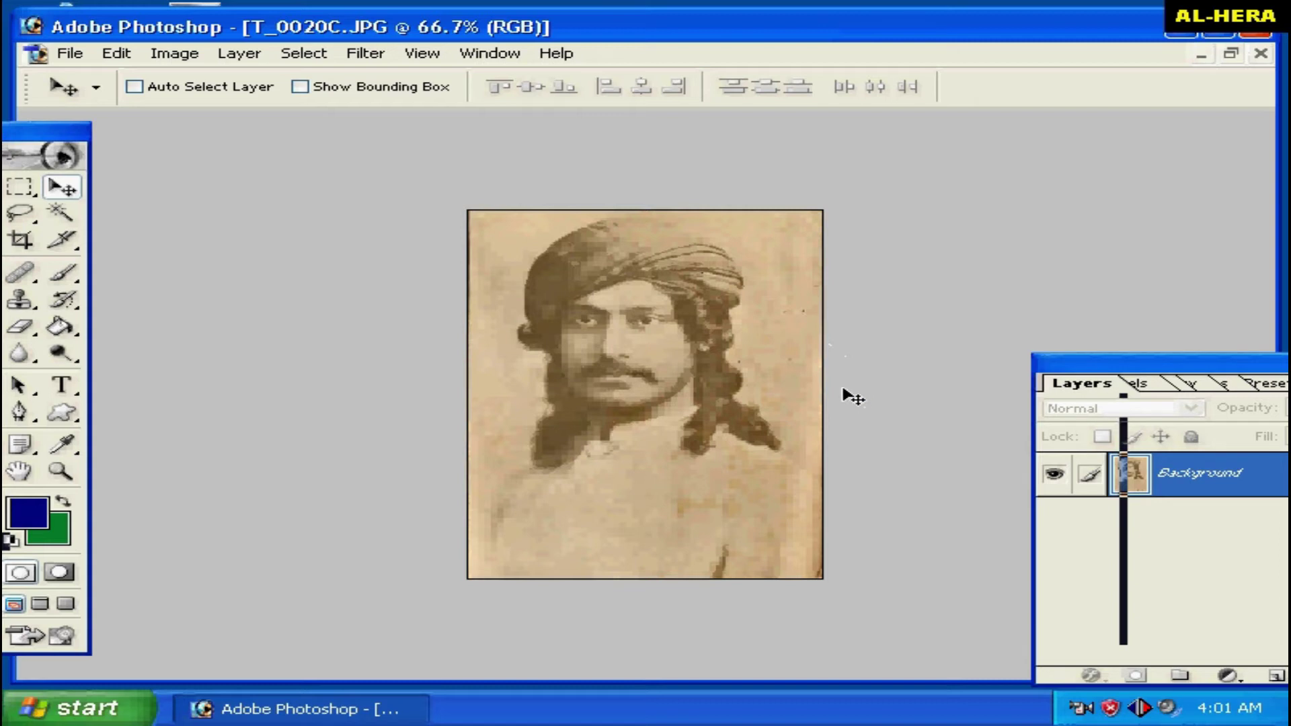
click(188, 57)
mouse_move(221, 110)
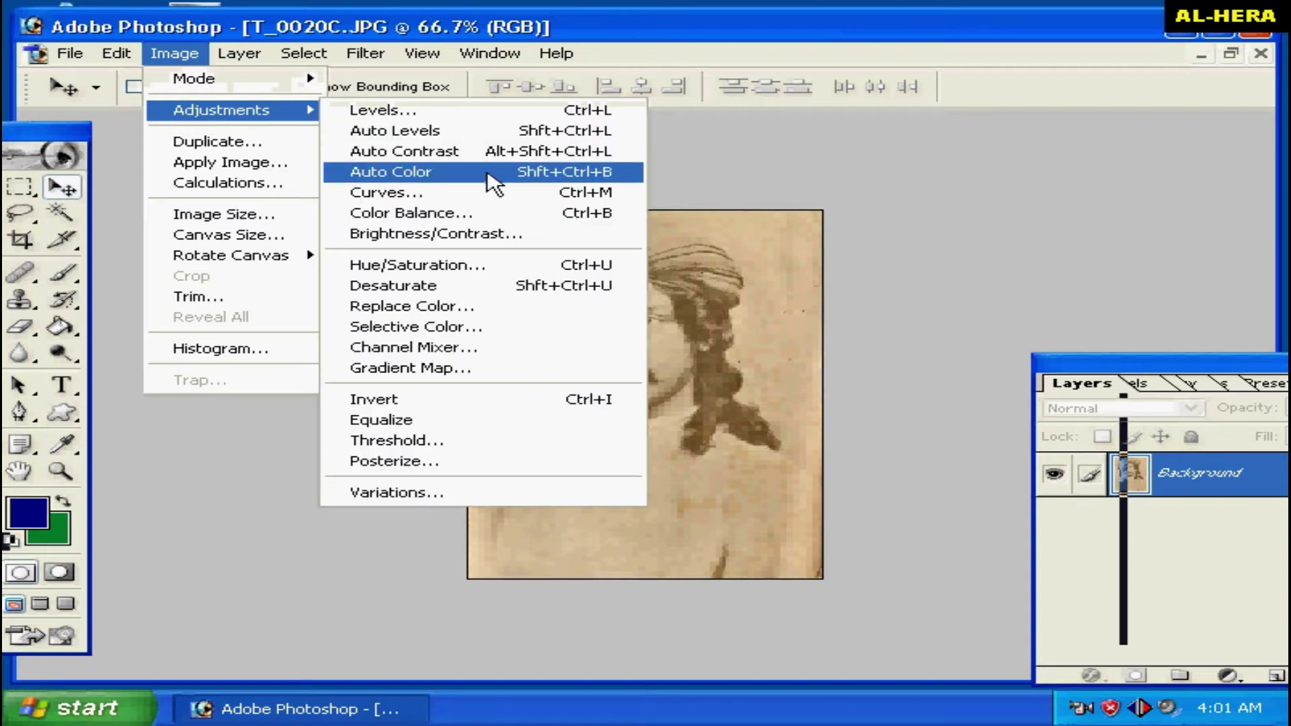
click(489, 175)
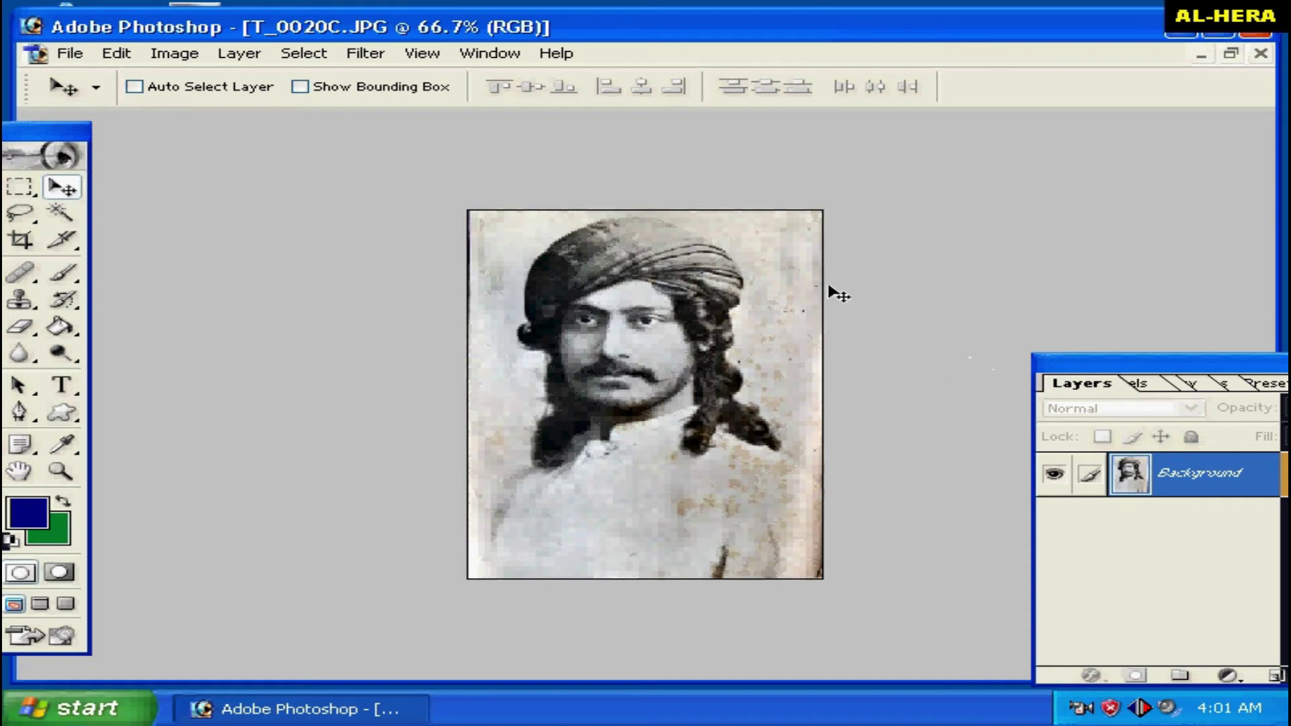
- View the photo at 100% and set the Pen tool to Paths mode
key(ctrl+plus)
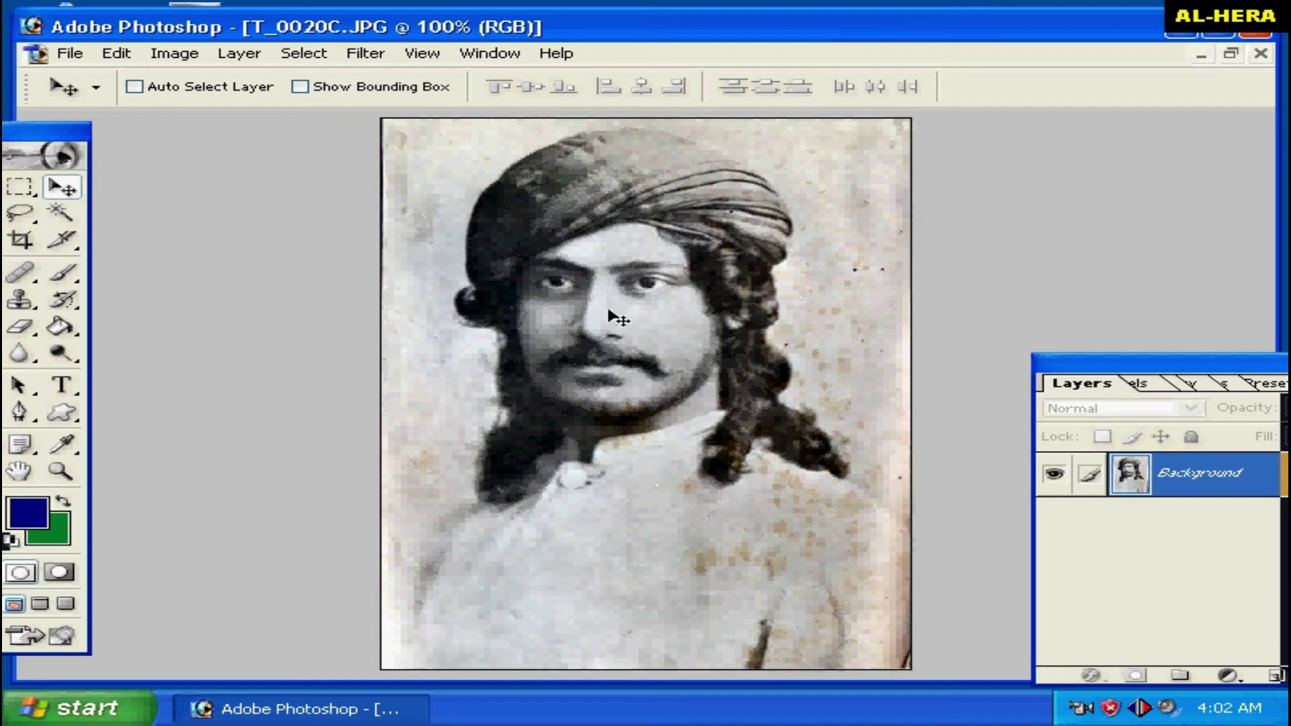
drag(1053, 367, 1022, 343)
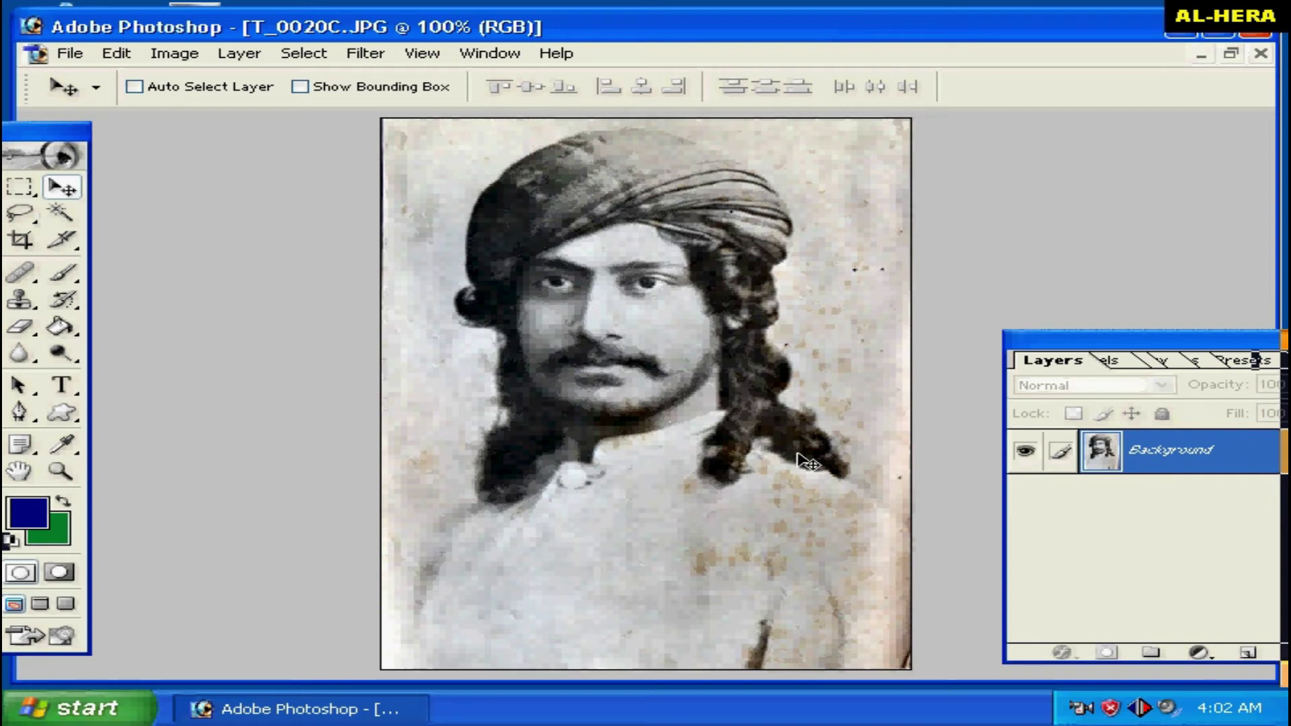
click(22, 411)
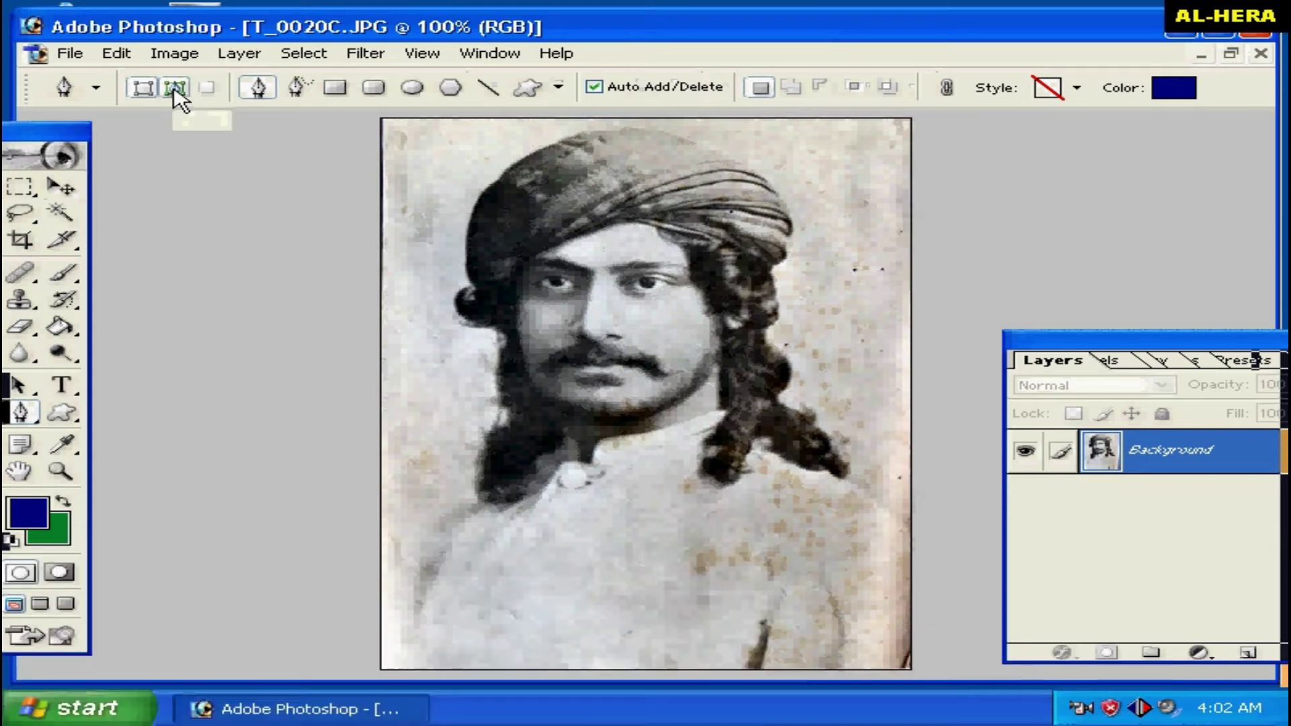
click(175, 89)
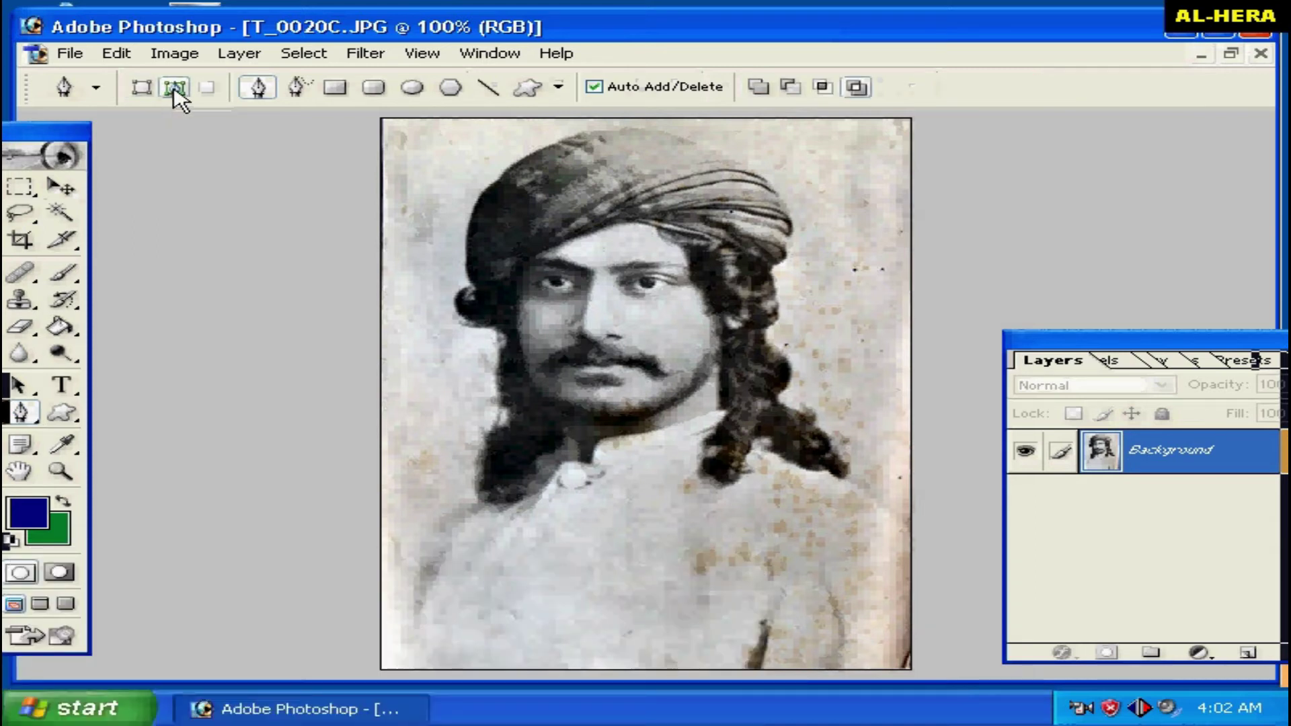
- Place curved anchor points along the turban top and down its right side
click(611, 128)
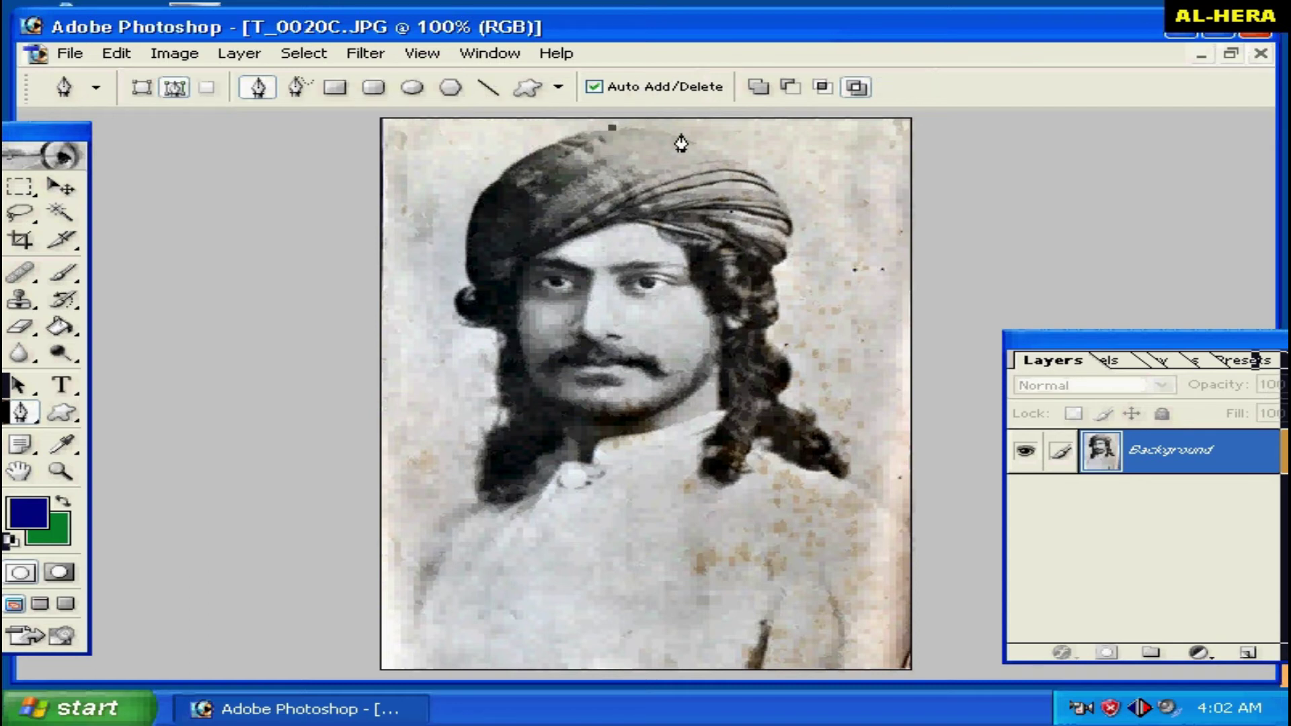
click(688, 137)
drag(688, 138, 714, 148)
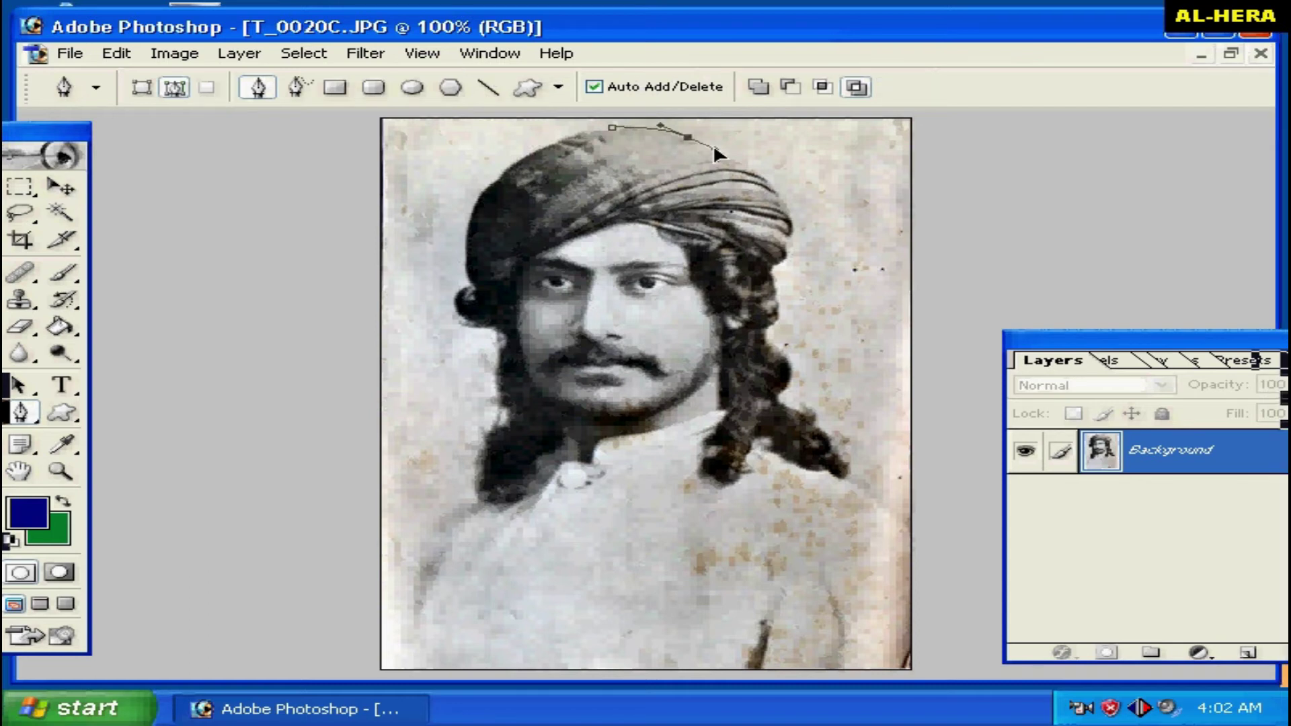
click(762, 176)
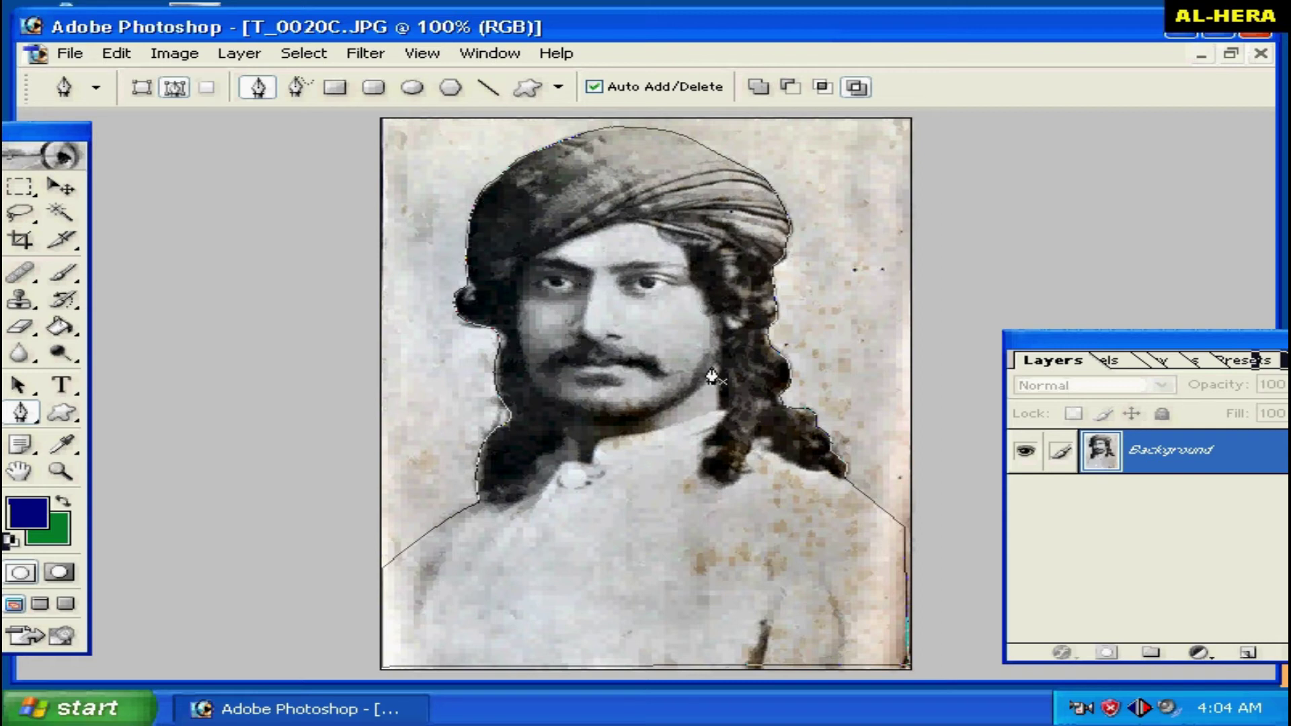
- Convert the traced path into a selection
right_click(649, 324)
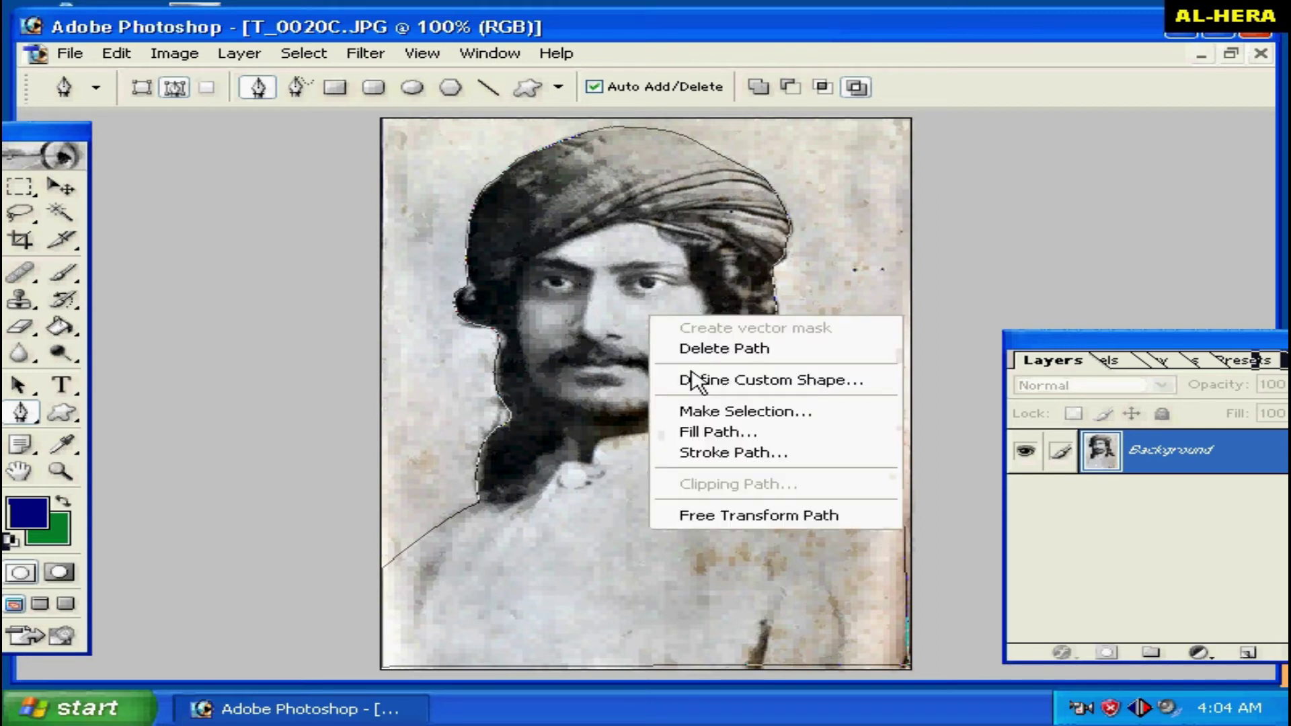
click(741, 413)
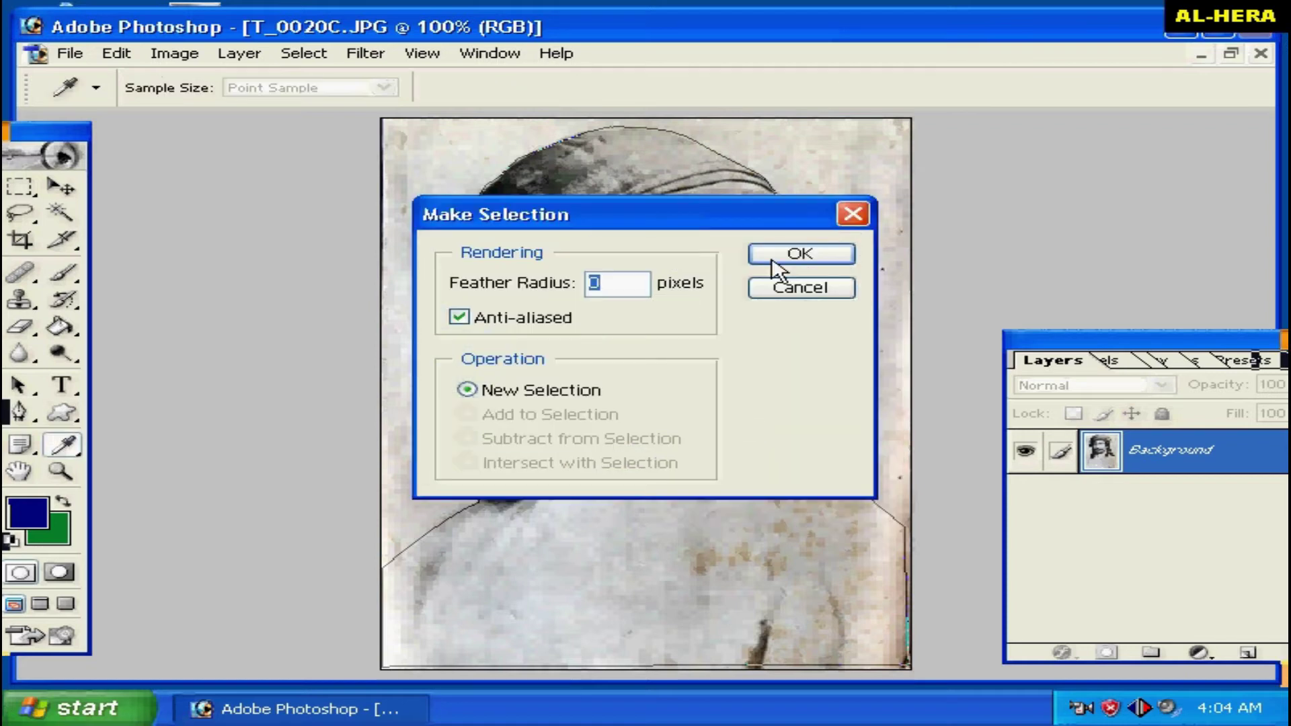
click(795, 255)
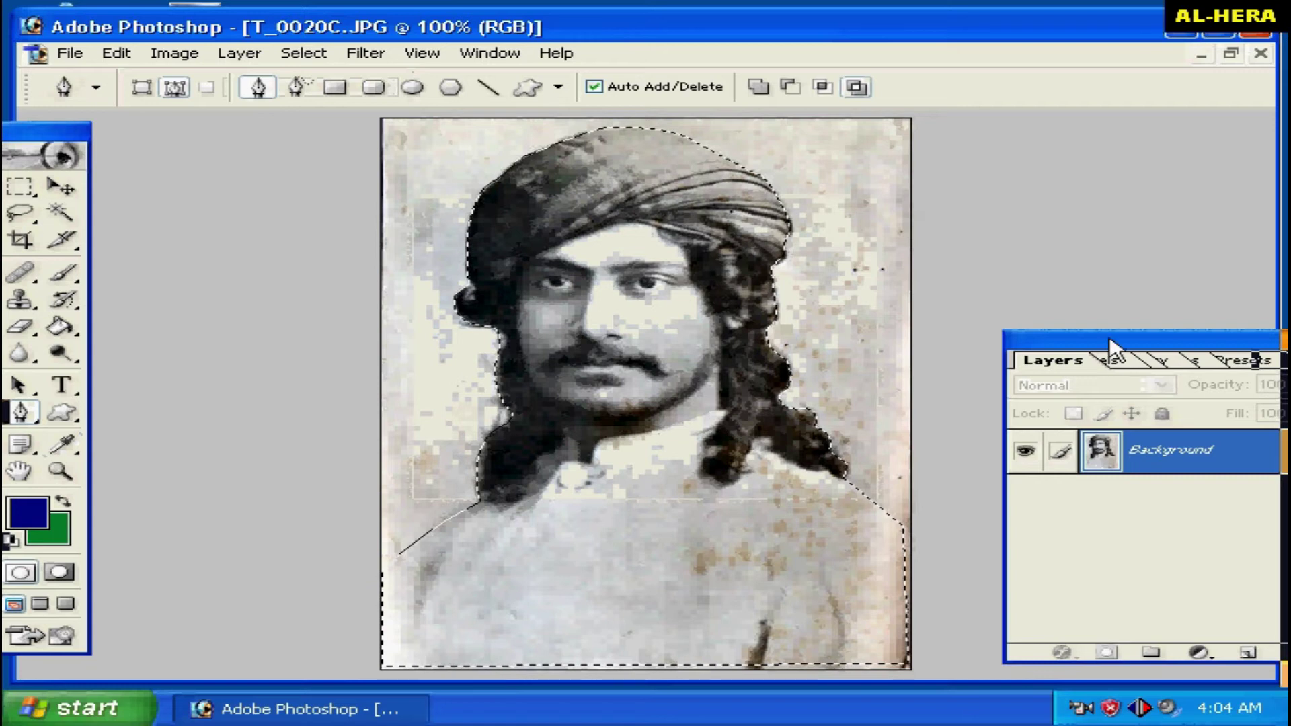
- Create a new white Untitled-1 document, move the figure in, and view at 100%
drag(1113, 339, 1055, 329)
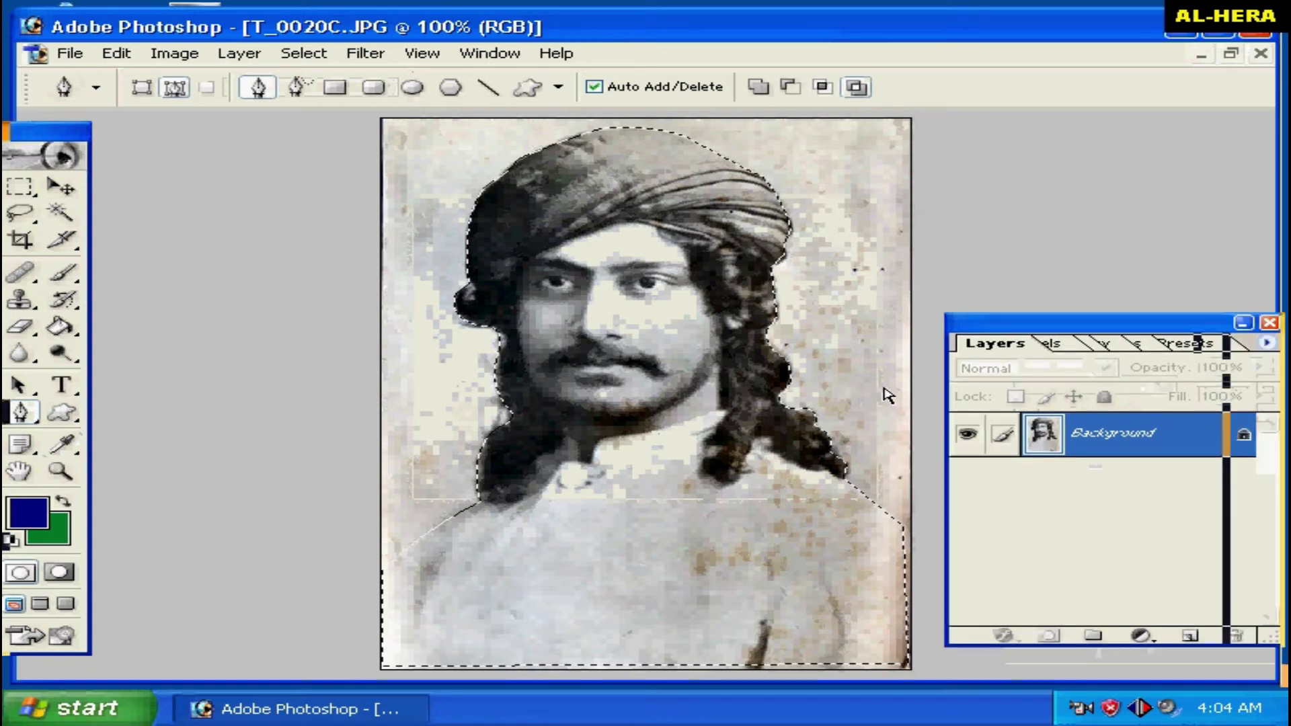
click(70, 54)
click(91, 81)
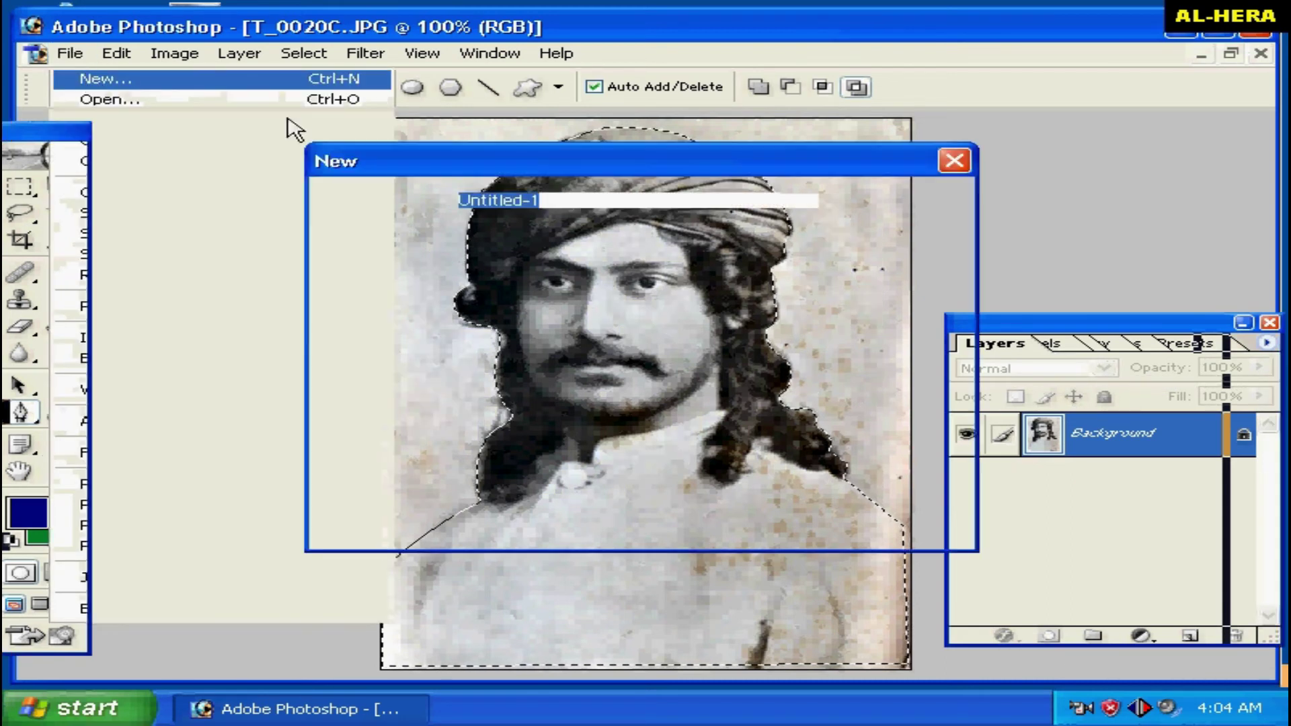
click(900, 202)
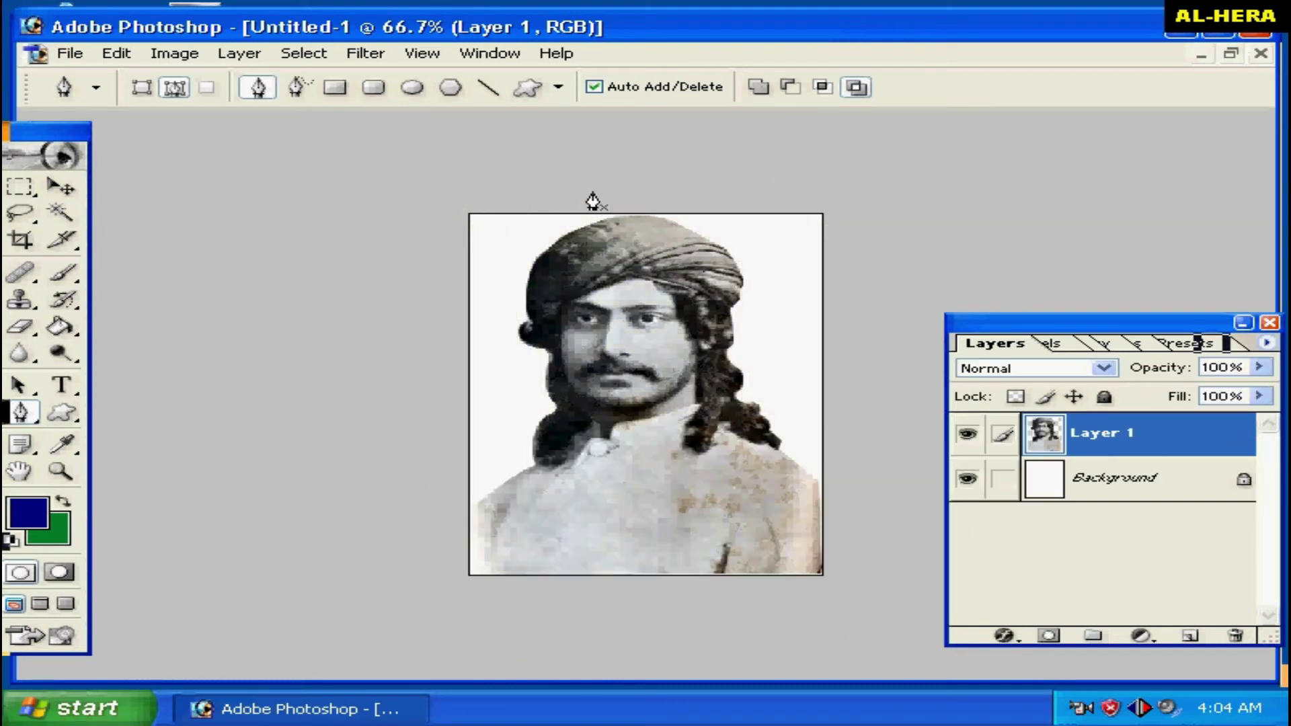
click(70, 192)
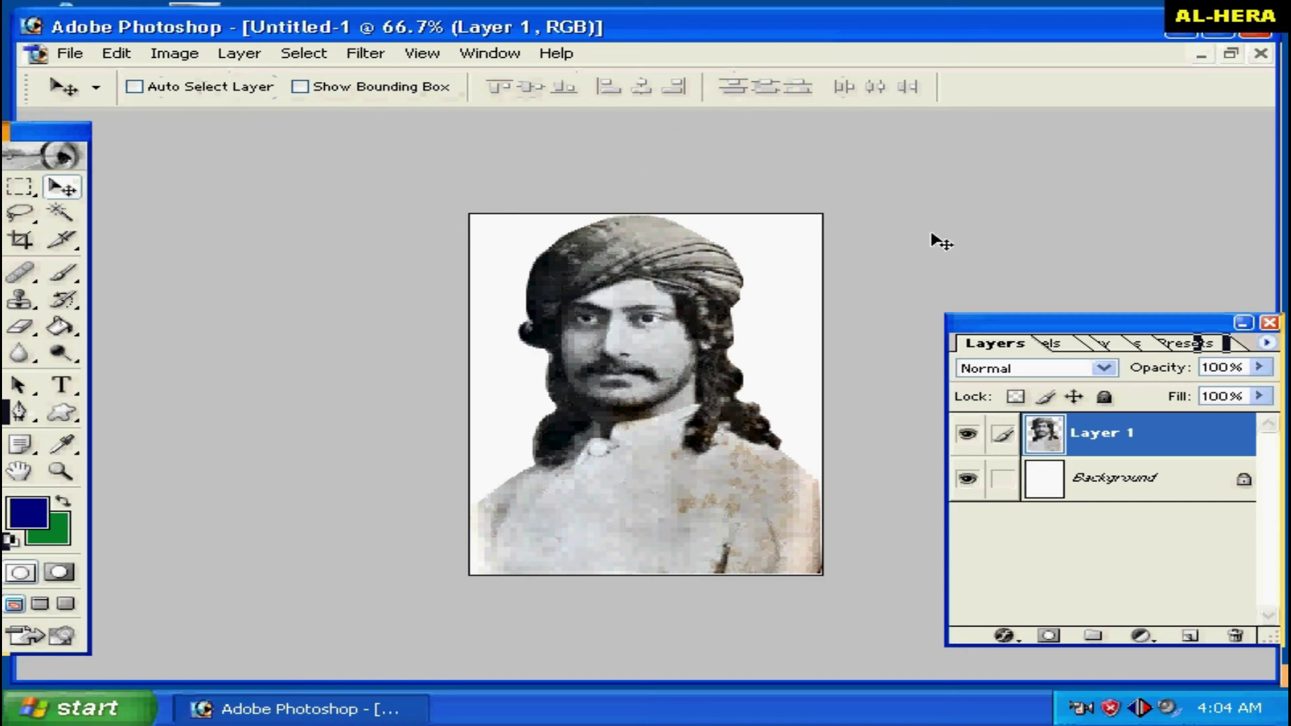
key(ctrl+plus)
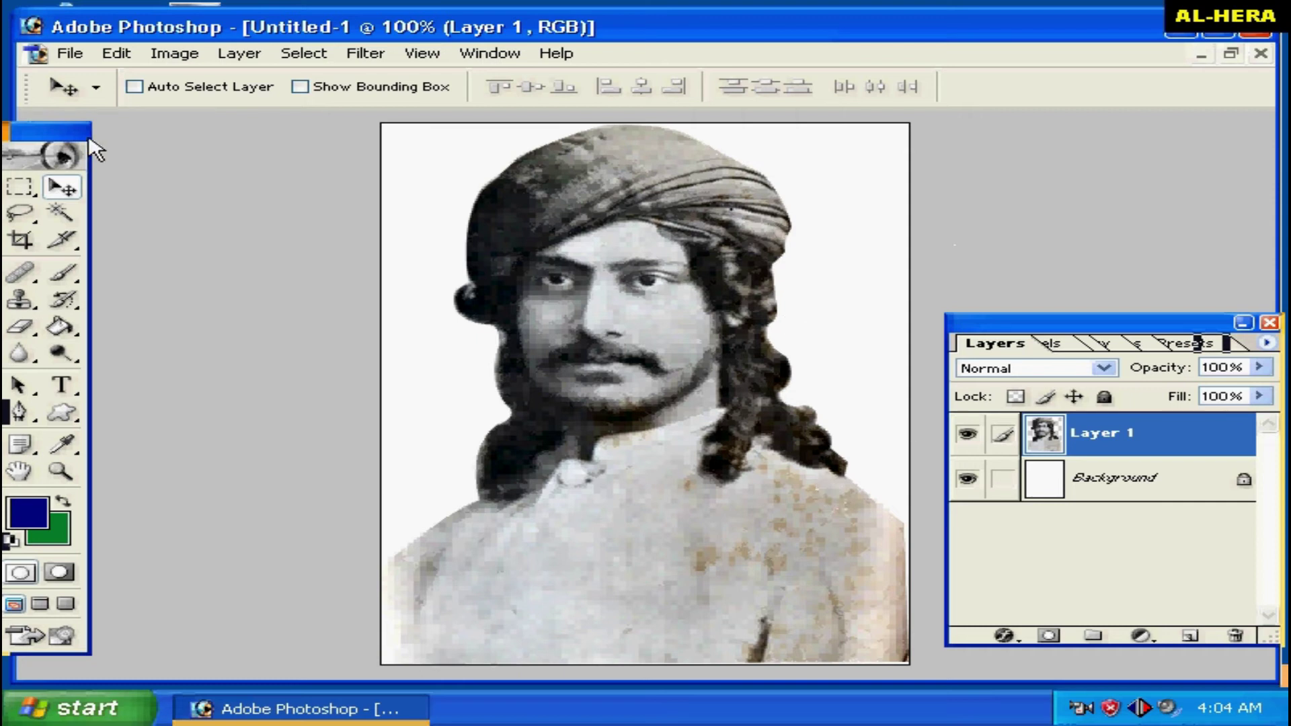
- Select the Clone Stamp tool with a 35 px brush
drag(64, 128, 102, 127)
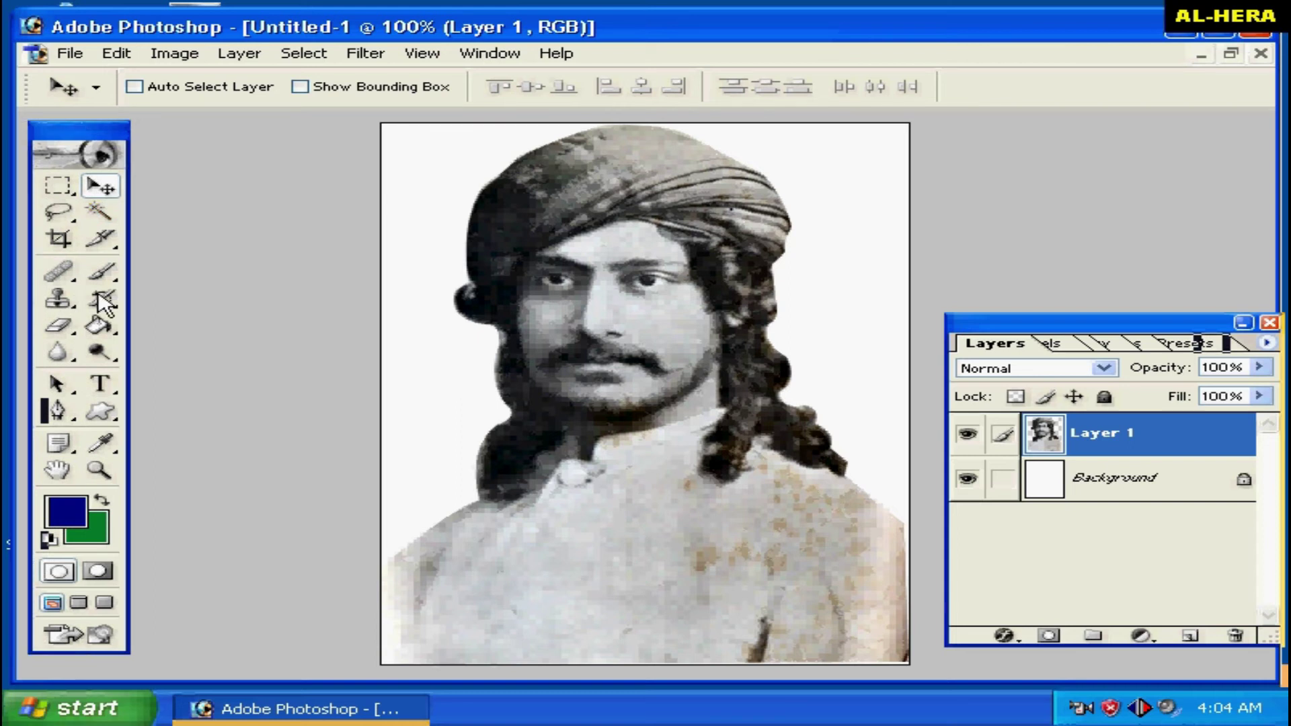
click(64, 301)
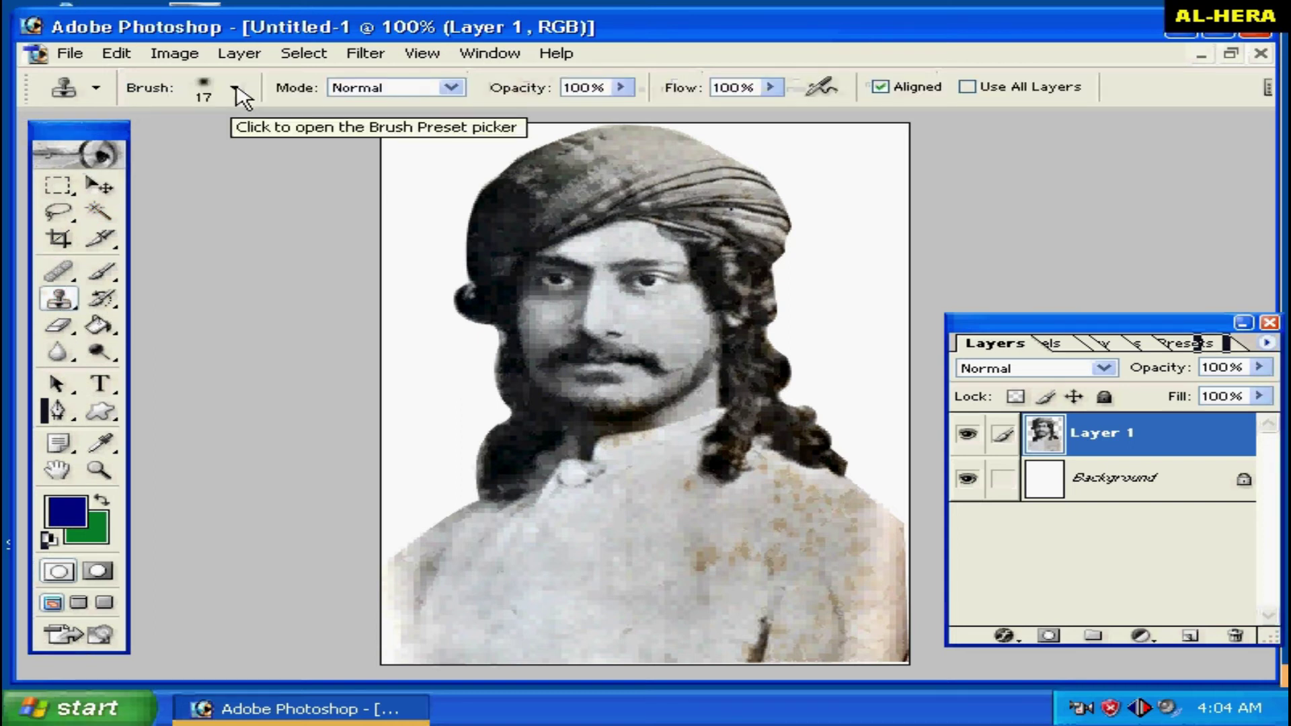
click(234, 88)
click(92, 148)
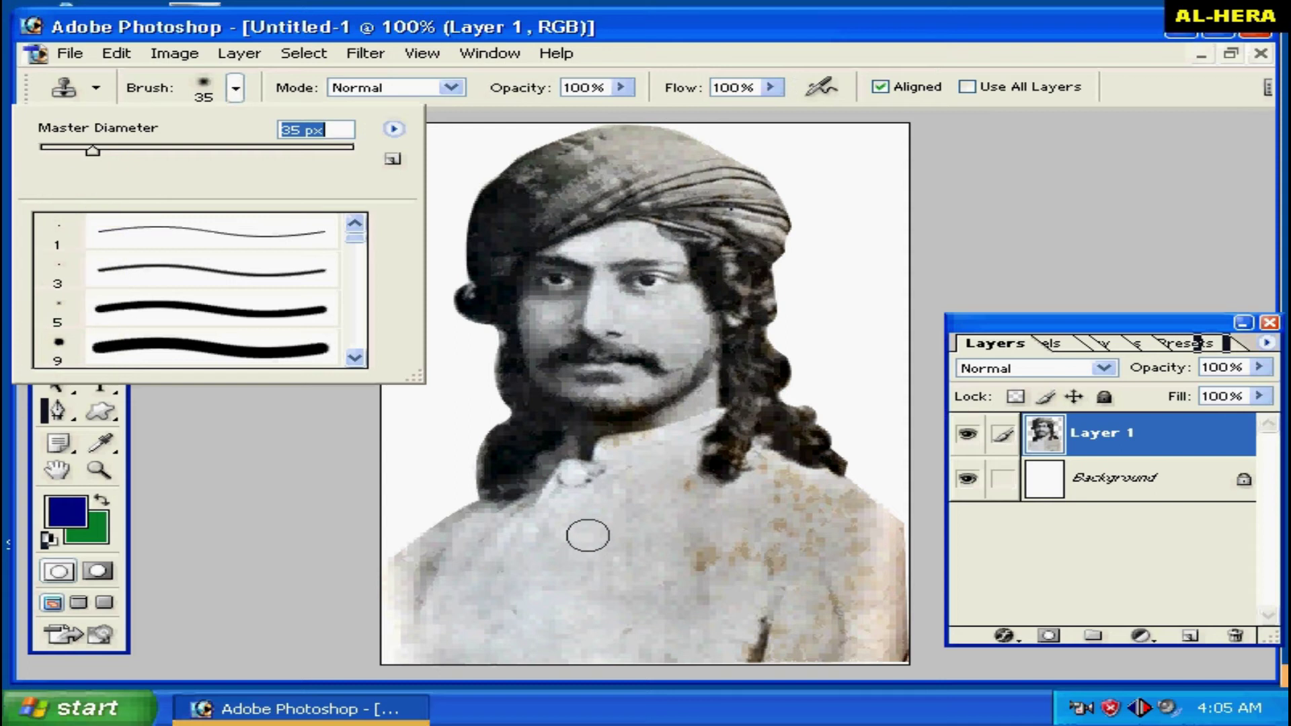
- Sample clean cloth and clone over the brown and beige shirt stains
key(alt)
alt+click(567, 546)
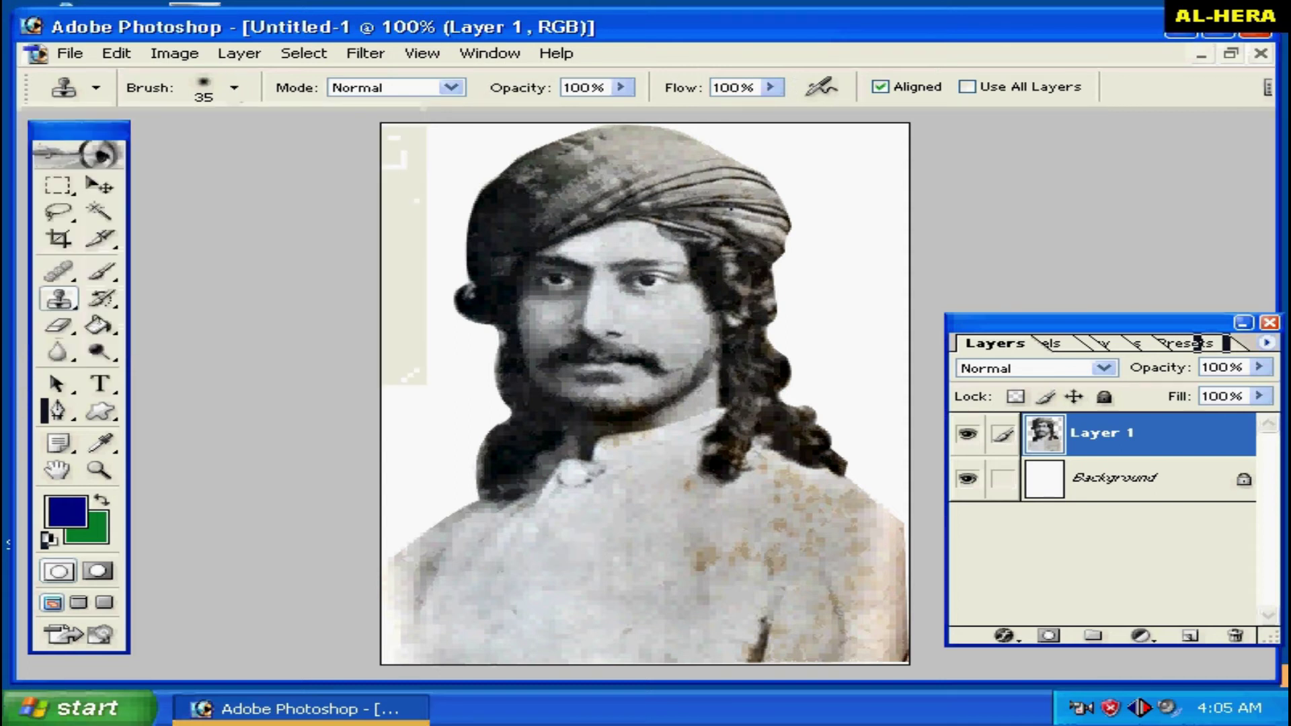
mouse_move(676, 558)
mouse_down()
mouse_move(785, 552)
mouse_move(776, 563)
mouse_move(827, 522)
mouse_move(698, 519)
mouse_move(703, 600)
mouse_move(660, 585)
mouse_move(830, 553)
mouse_move(838, 646)
mouse_up()
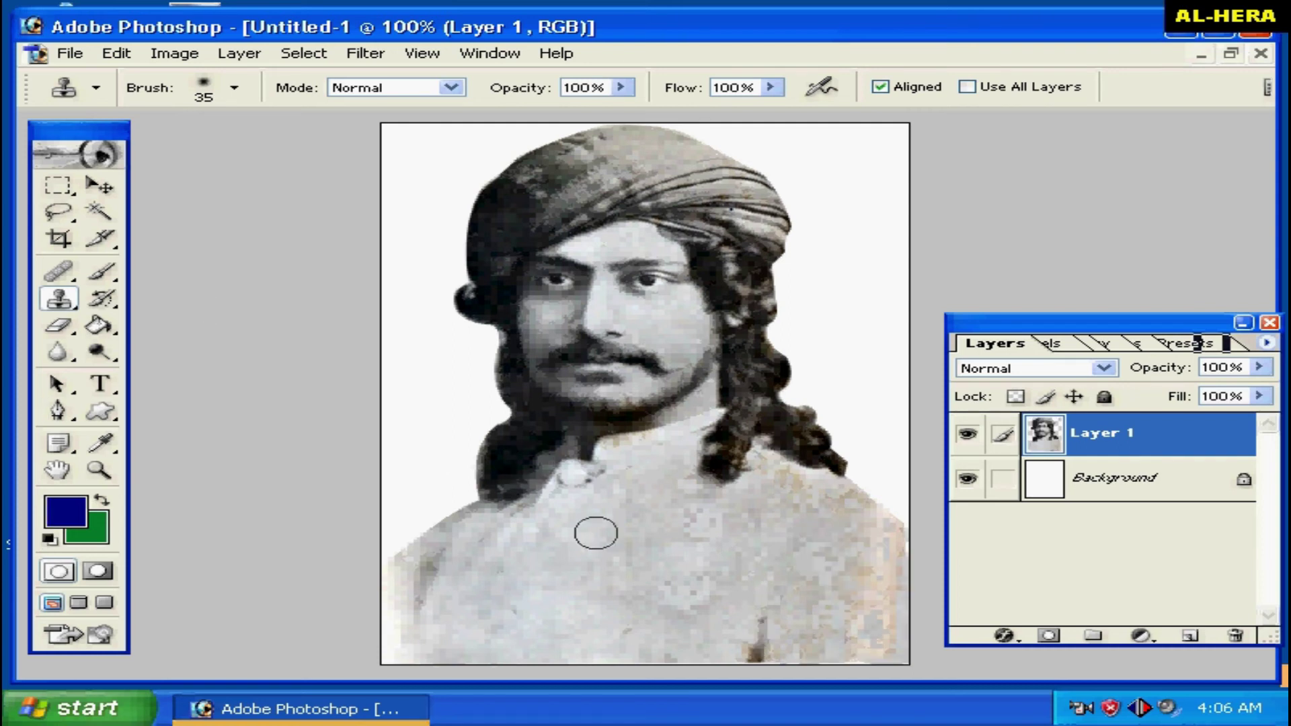
drag(692, 539, 735, 507)
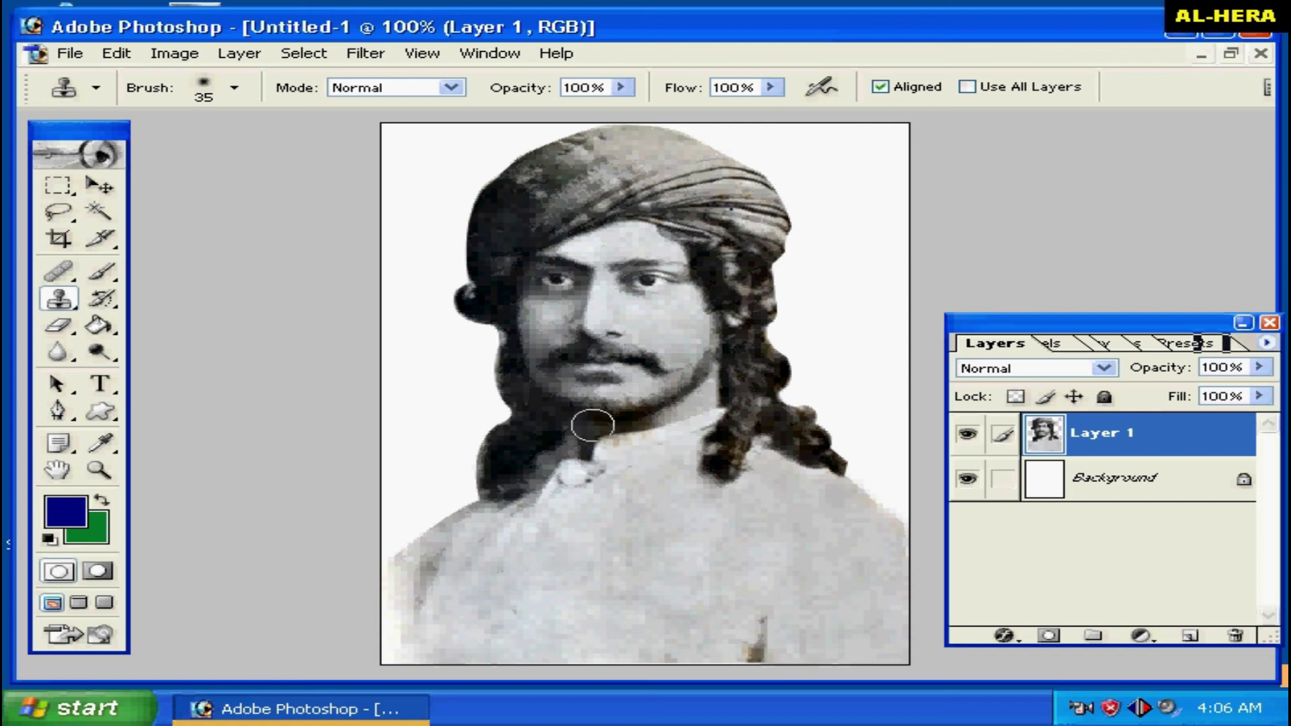
- Shrink the Clone Stamp brush to about 22 px and zoom to 200%
click(235, 89)
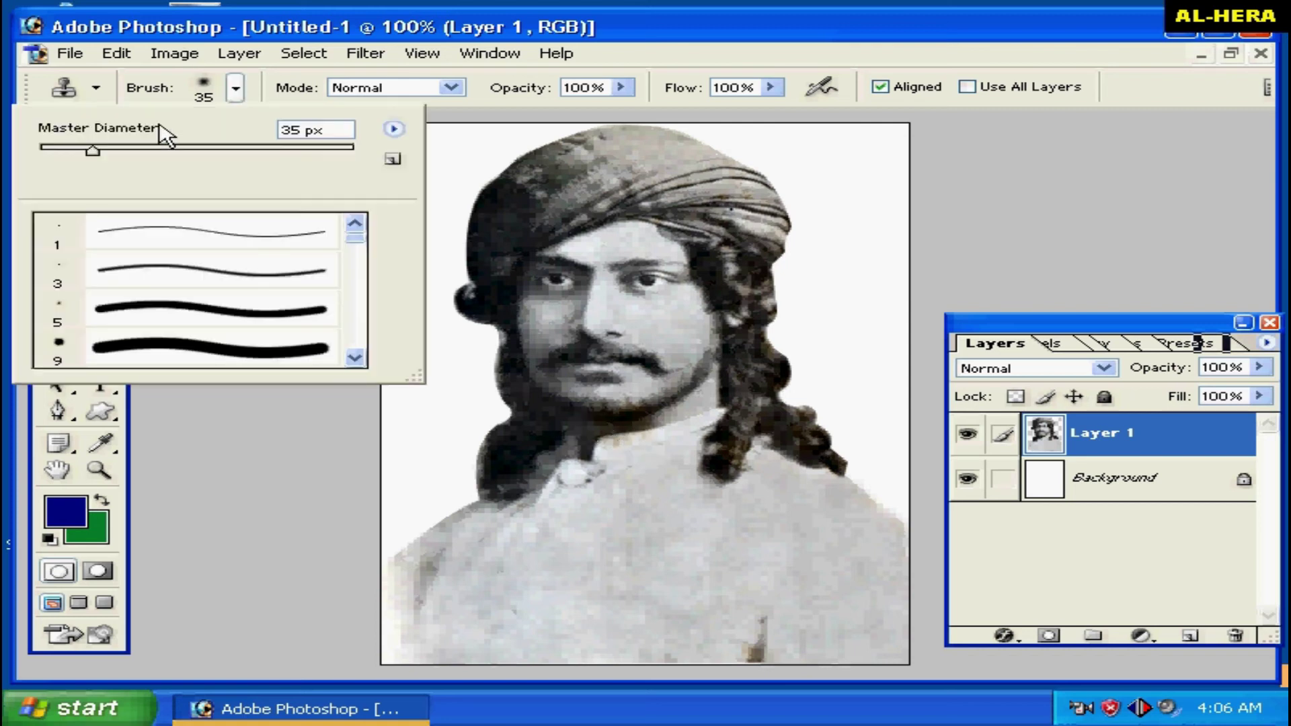
drag(77, 150, 73, 150)
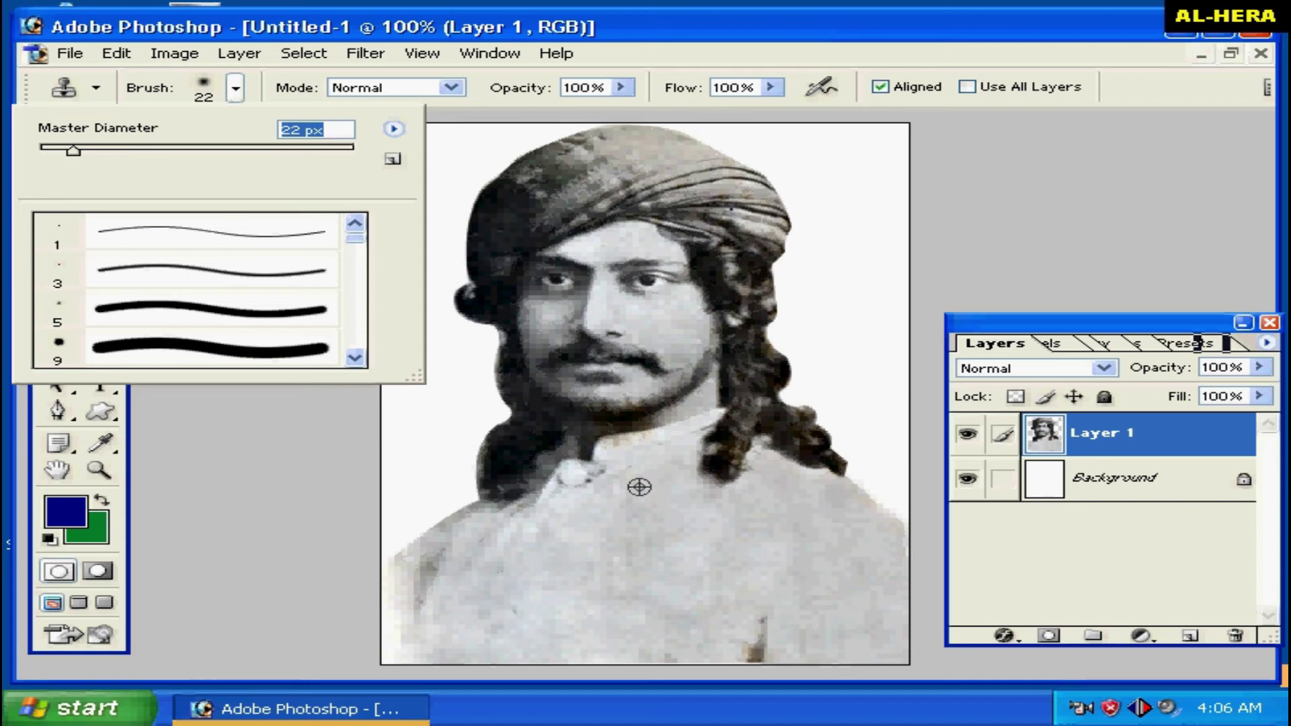
key(Return)
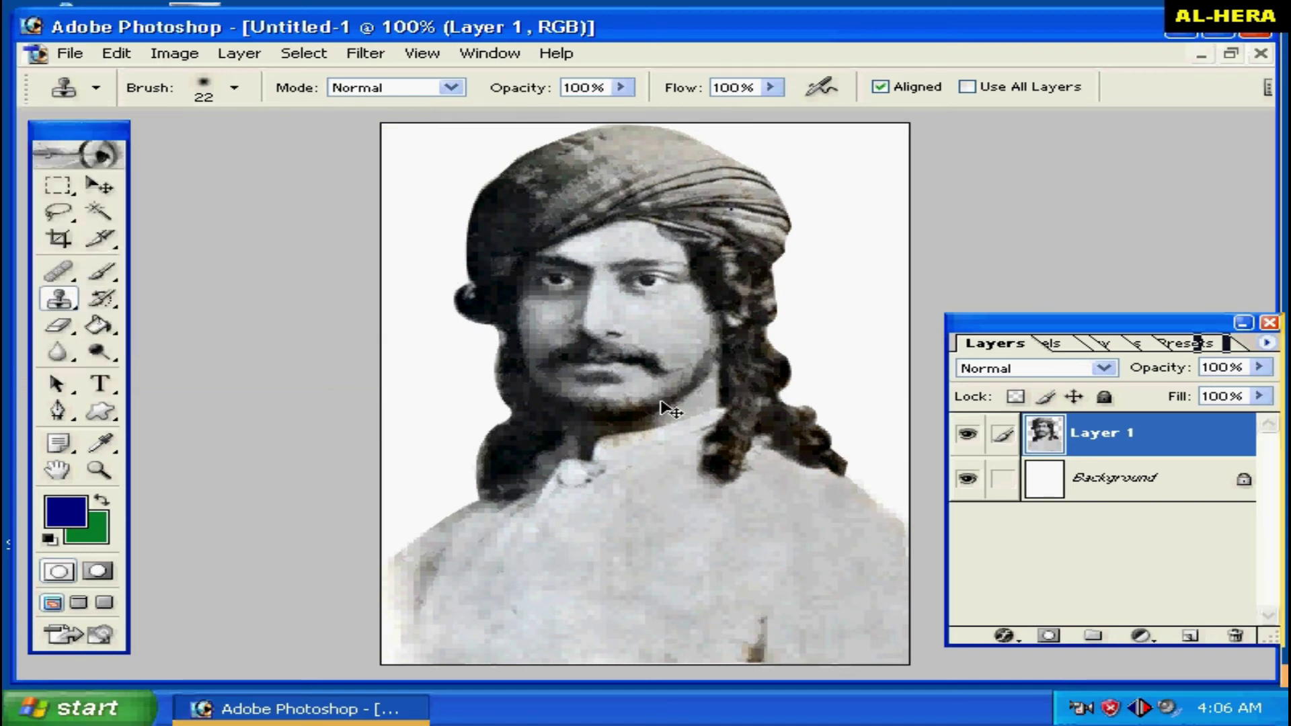
key(ctrl+plus)
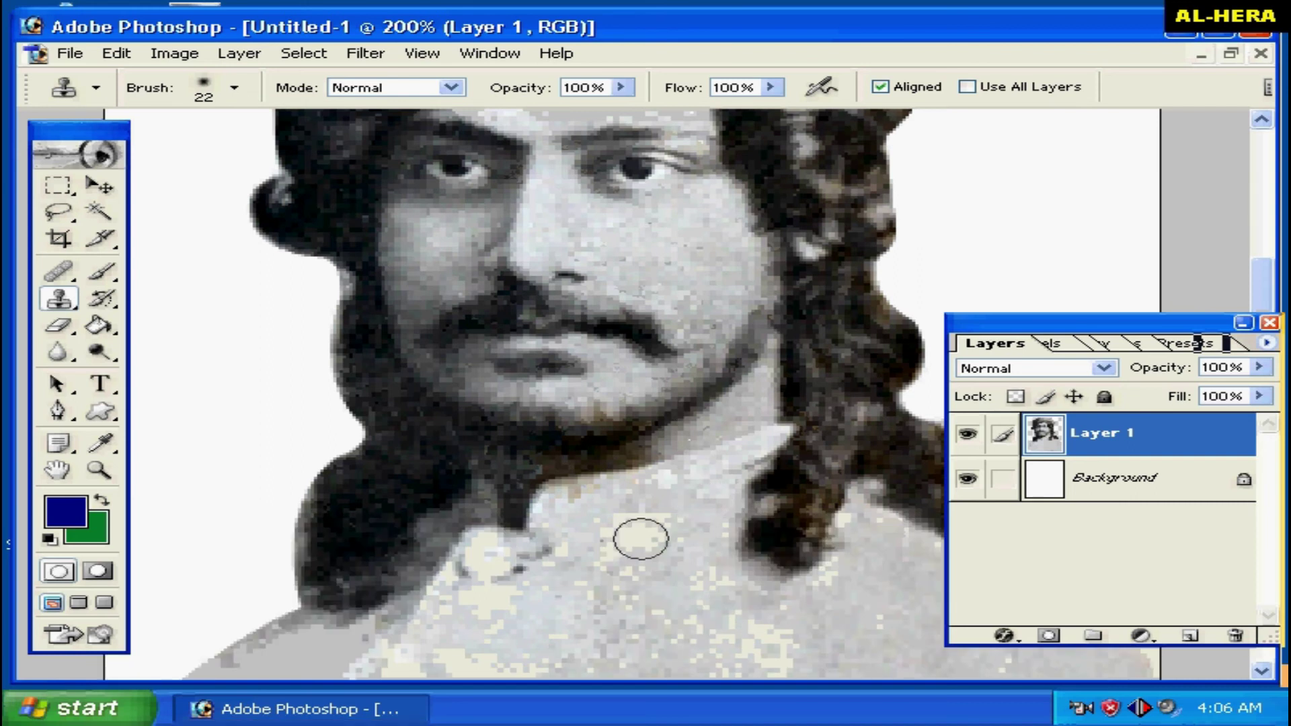
- Clone clean cloth over the neck and collar stains, then return to 100%
alt+click(647, 559)
drag(642, 485, 573, 499)
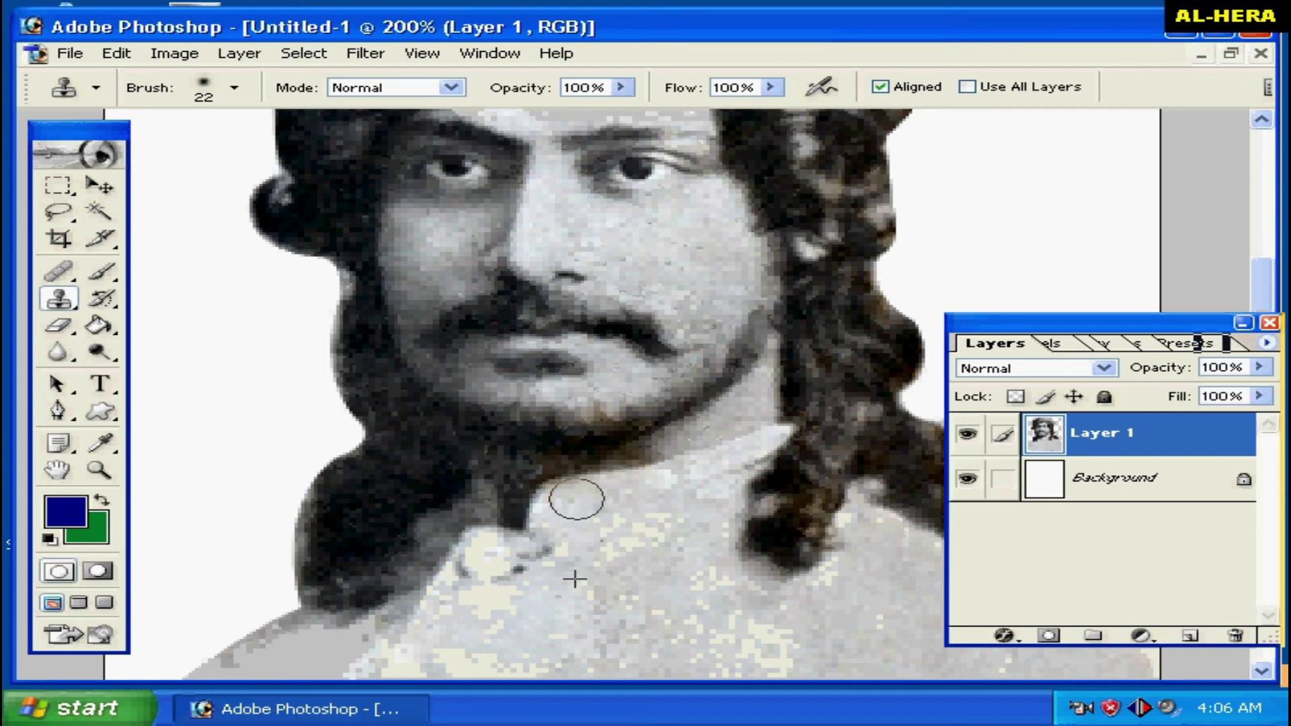
drag(573, 499, 592, 495)
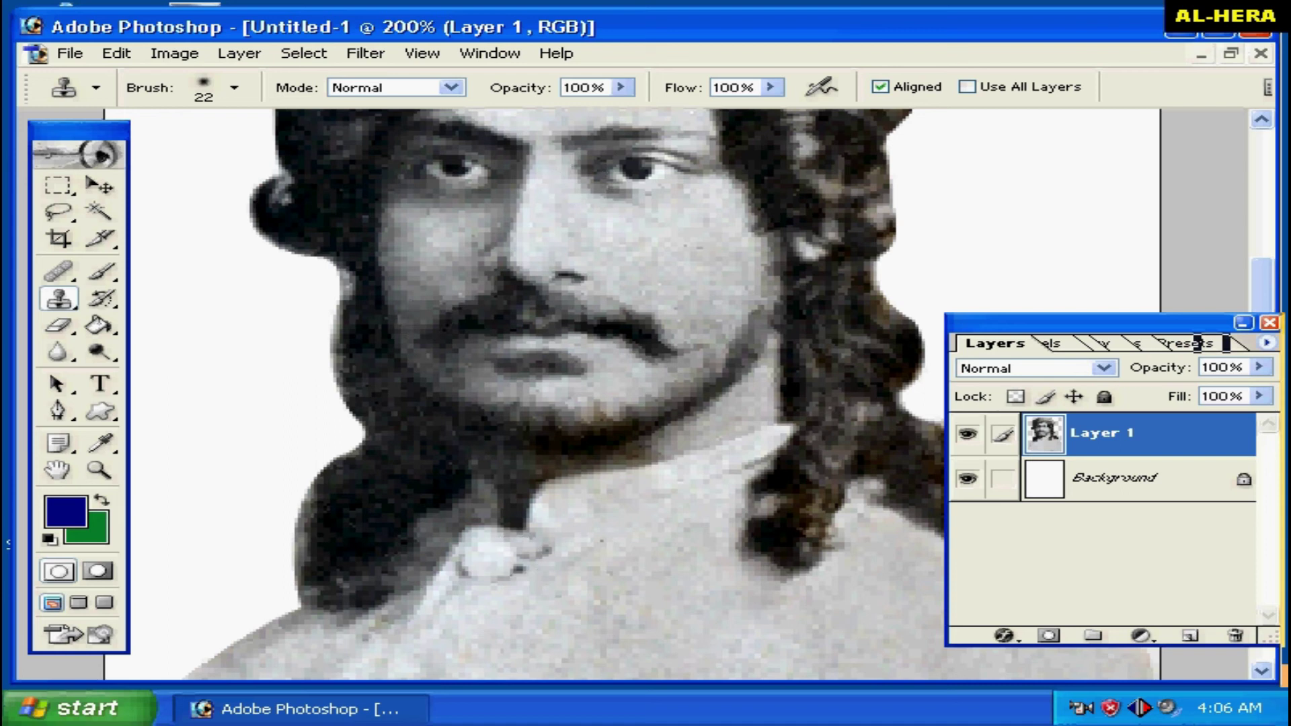
alt+click(692, 618)
drag(583, 524, 567, 501)
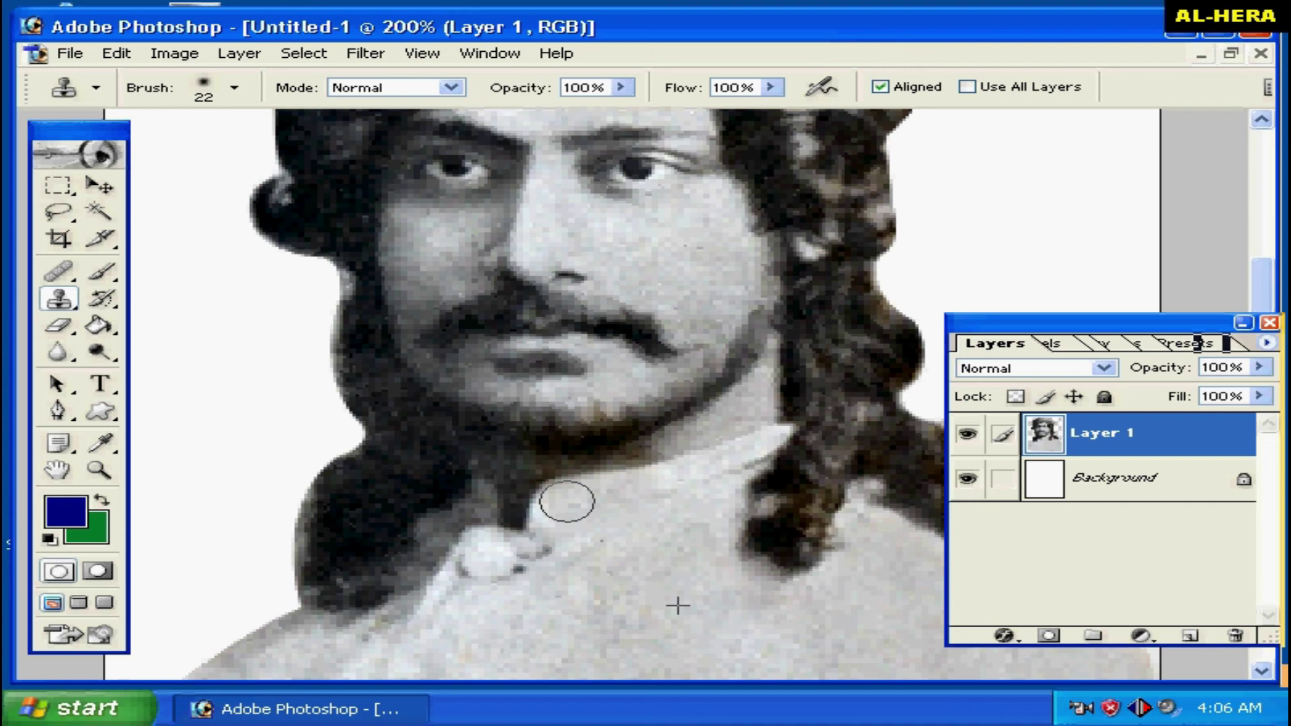
key(ctrl+minus)
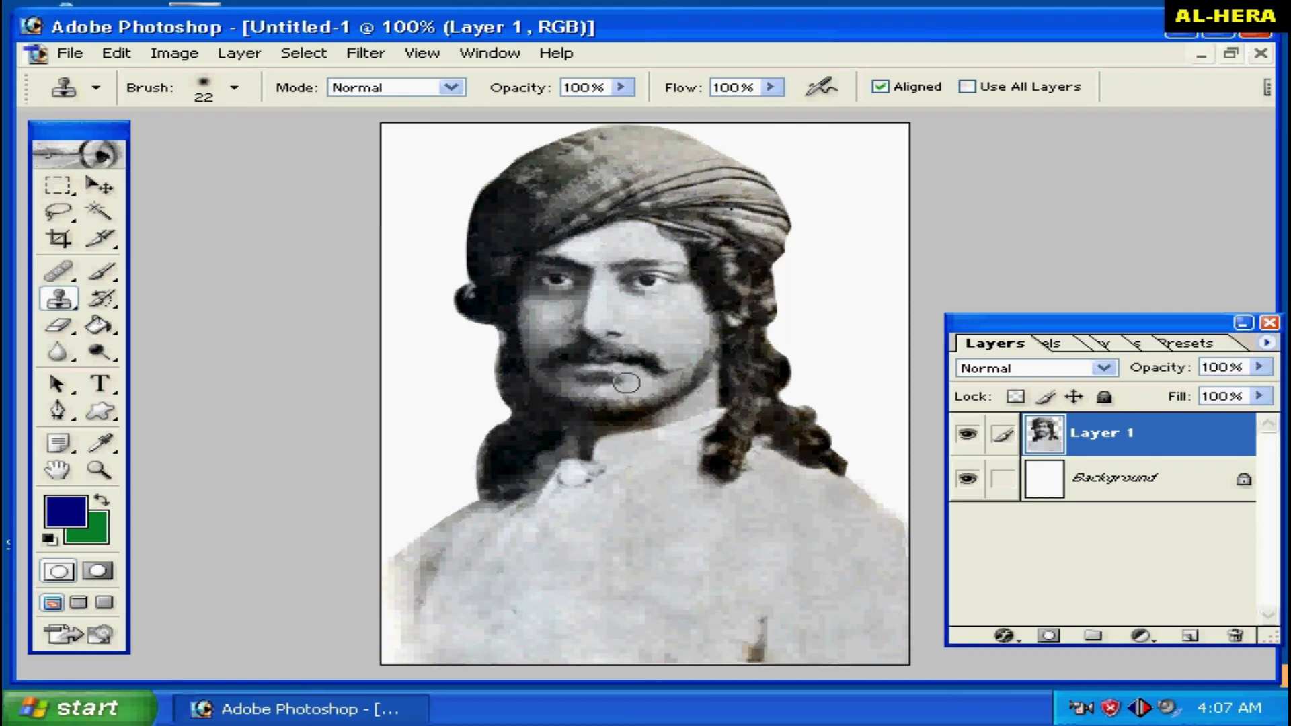
- Apply Brightness/Contrast with brightness +17 and contrast +16
click(174, 54)
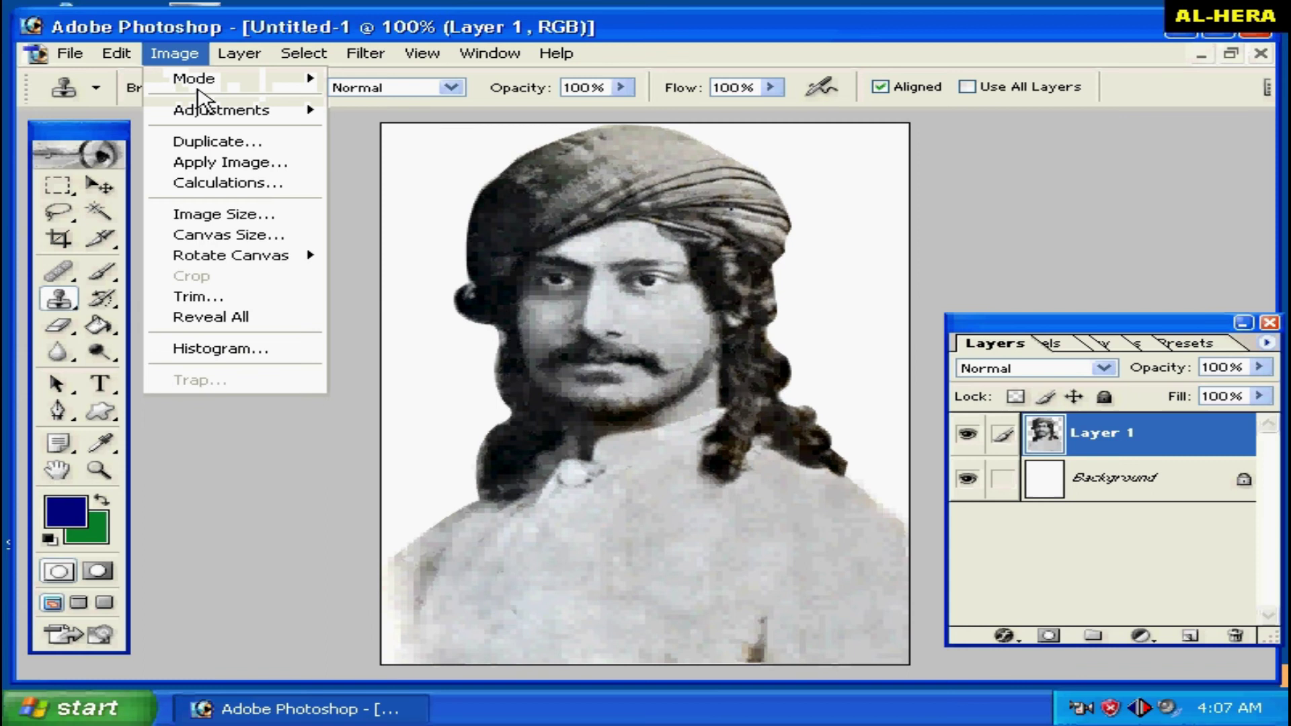
mouse_move(221, 111)
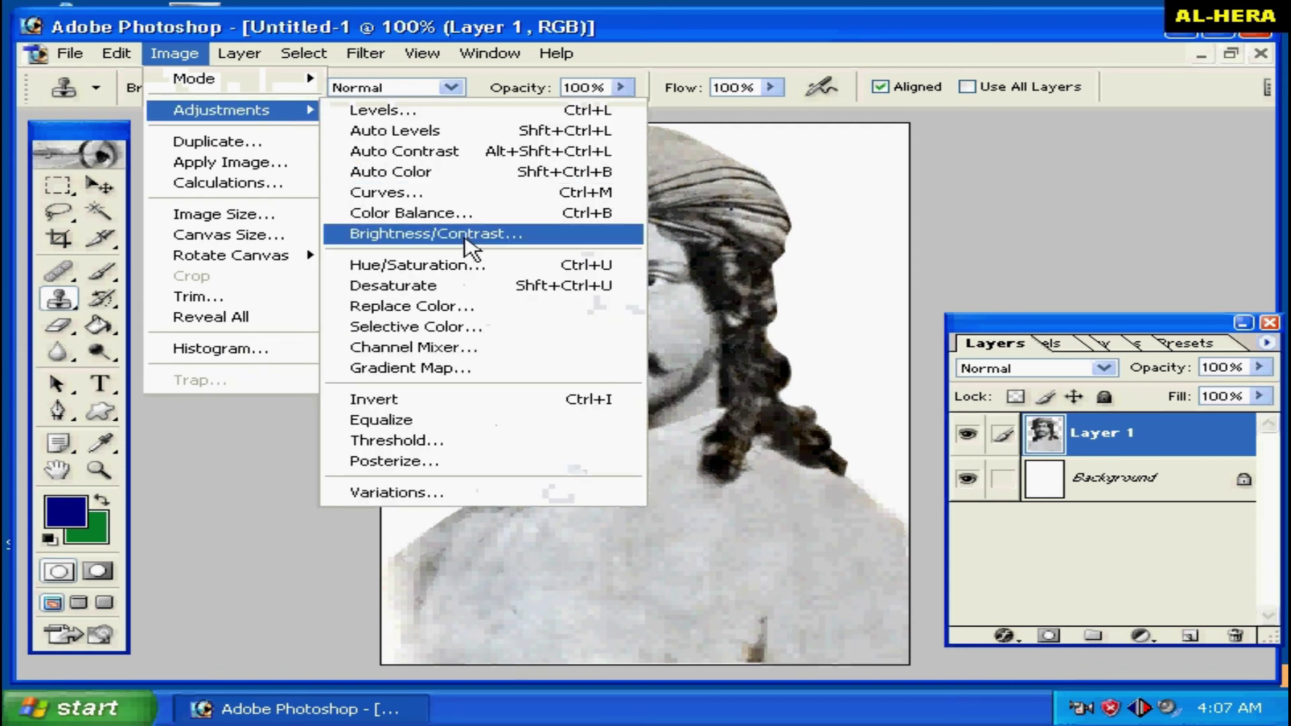
click(465, 237)
drag(1047, 256, 1074, 258)
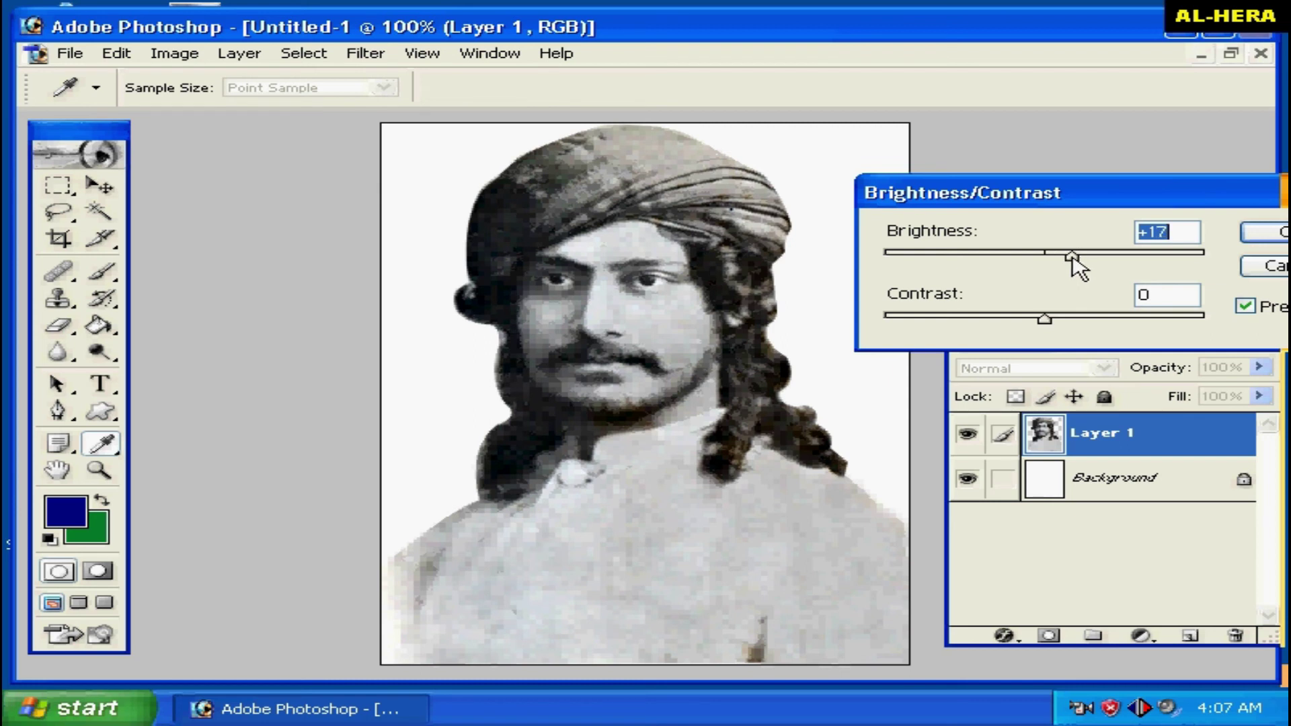
key(Tab)
drag(1045, 318, 1071, 319)
click(1265, 232)
key(s)
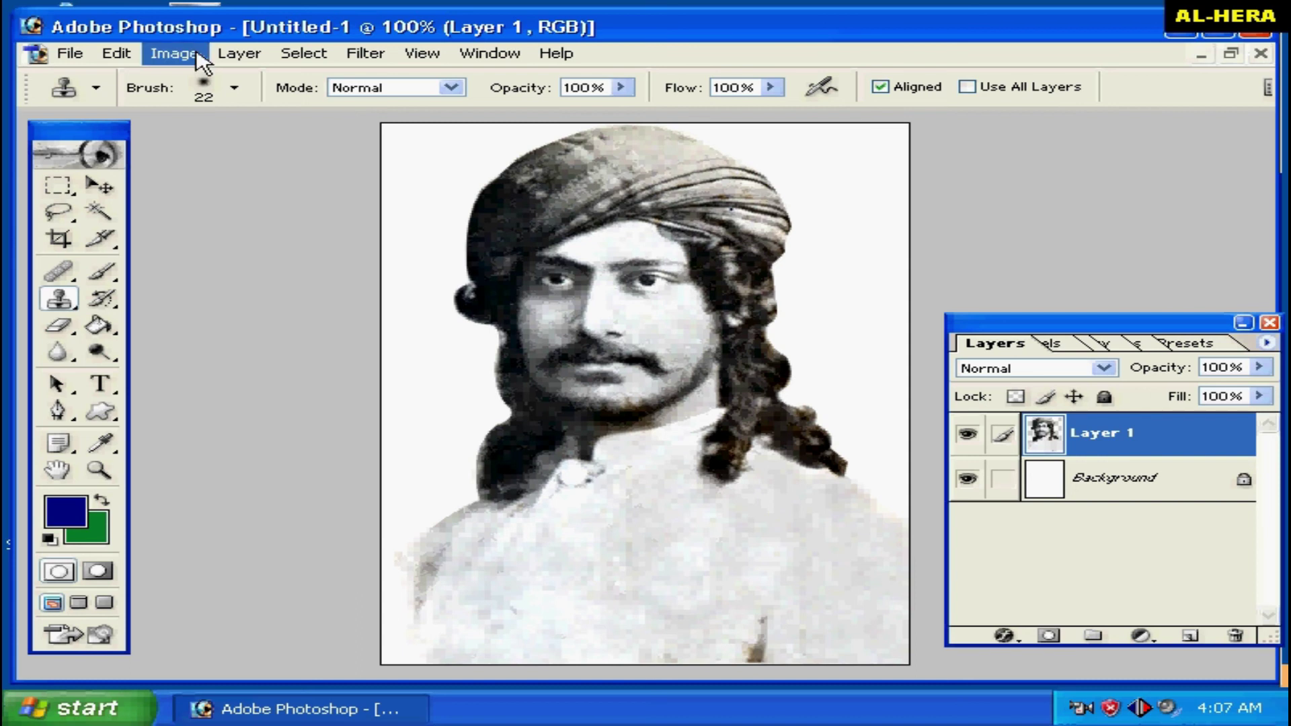
- Add a 15% opacity drop shadow to Layer 1, then tile both documents side by side
click(240, 55)
mouse_move(284, 171)
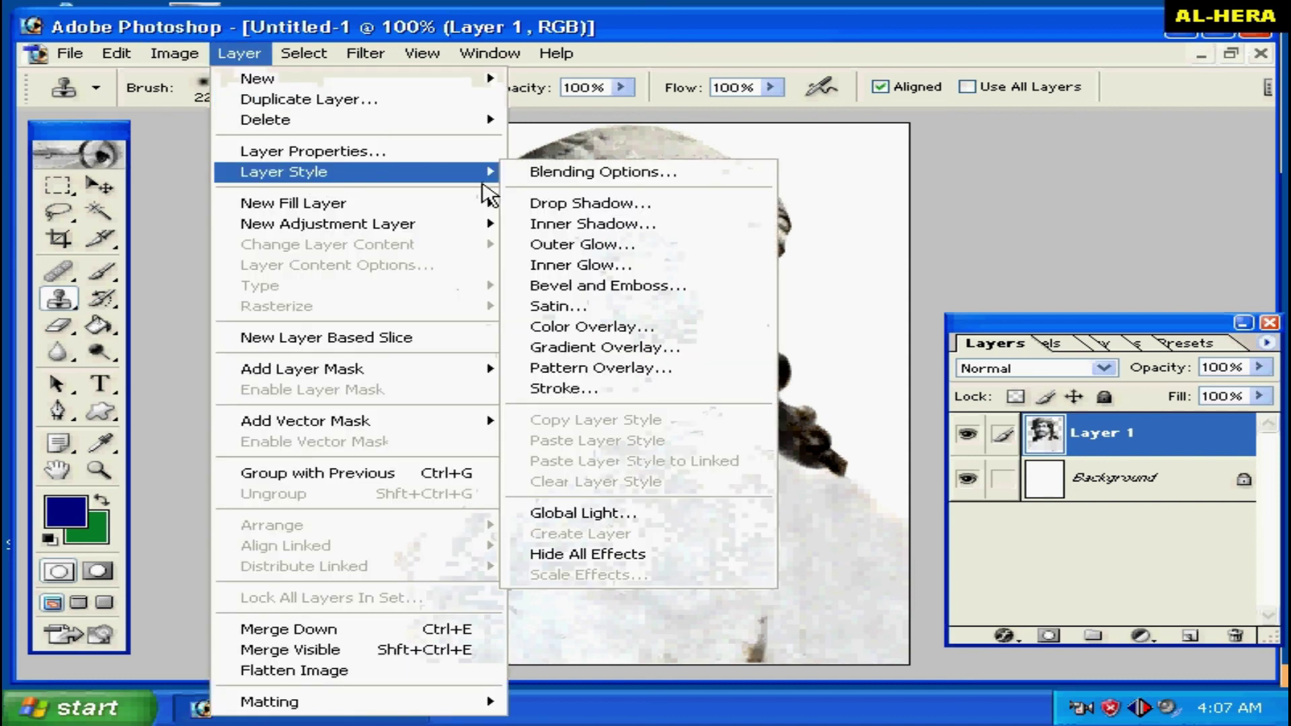
click(592, 204)
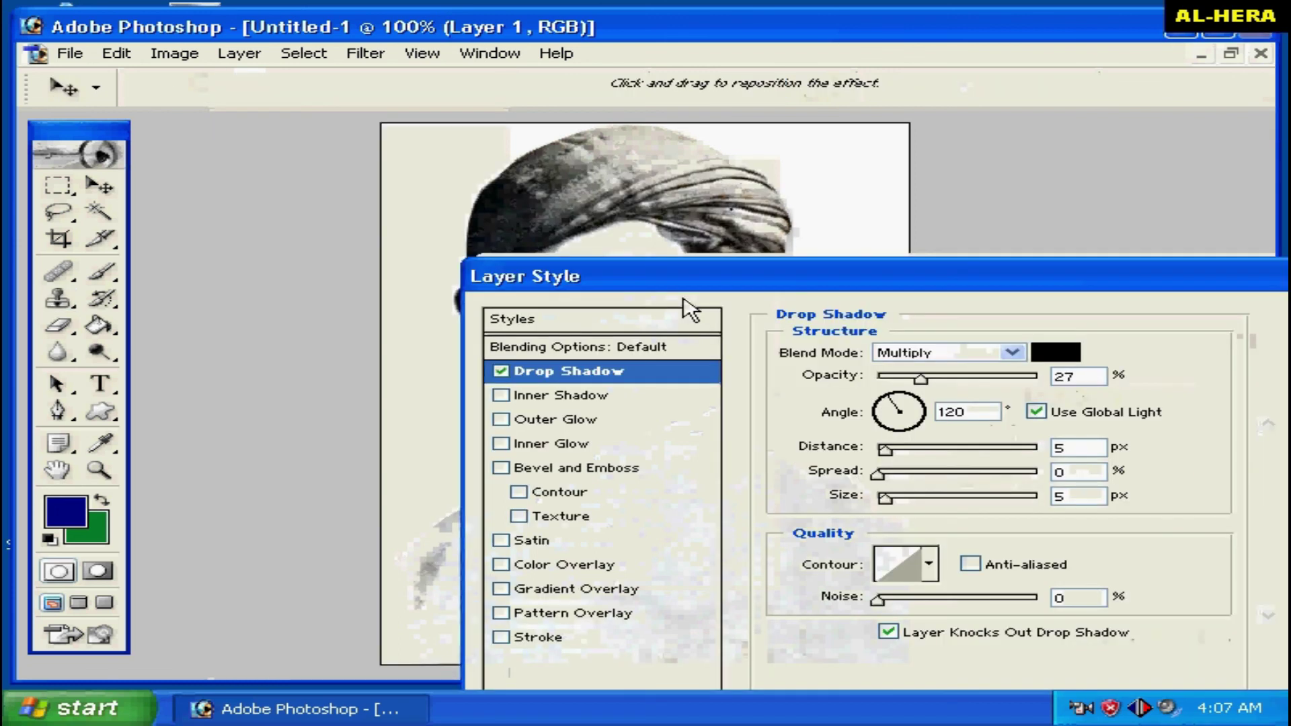
drag(686, 303, 474, 474)
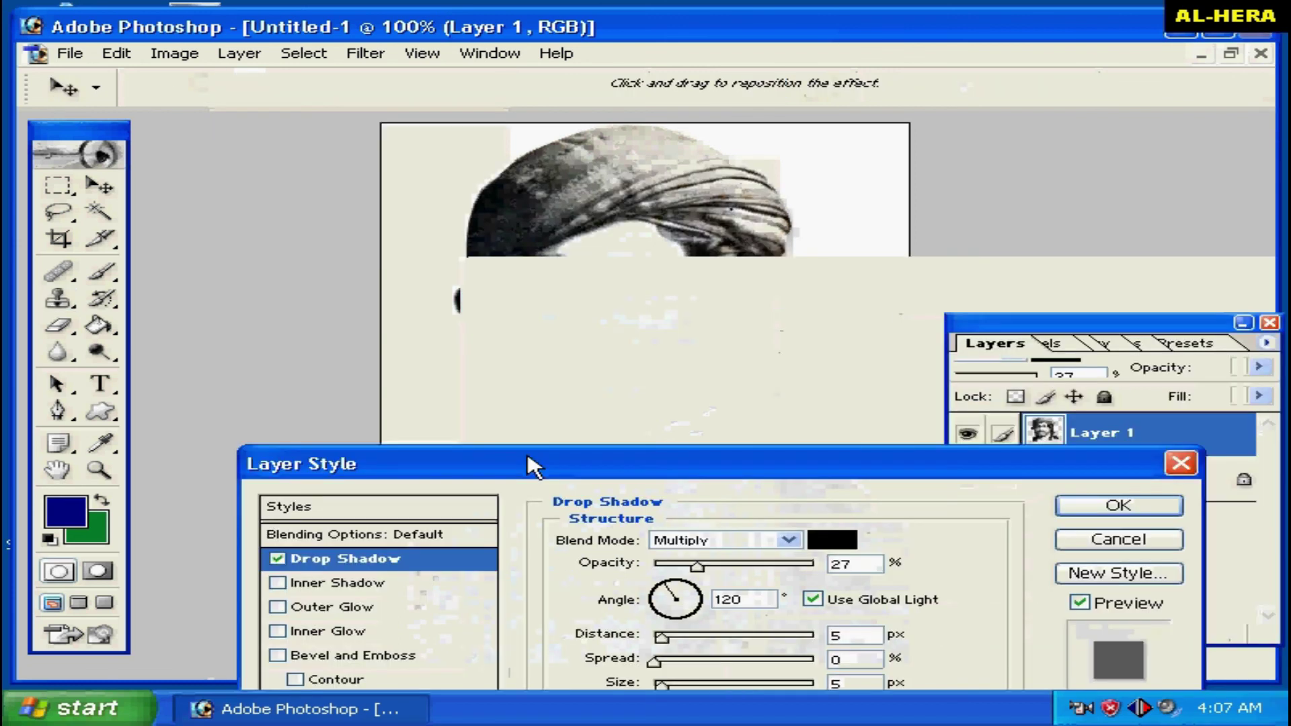
drag(707, 555, 688, 553)
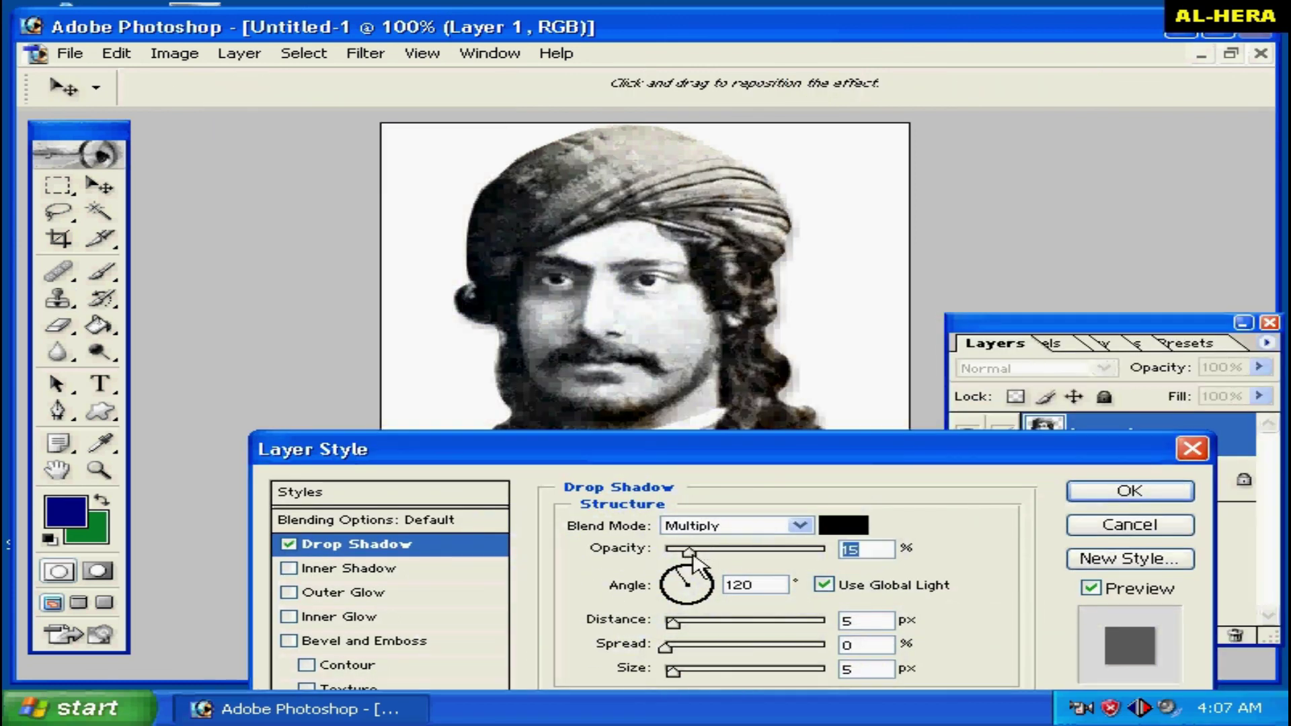
click(1132, 492)
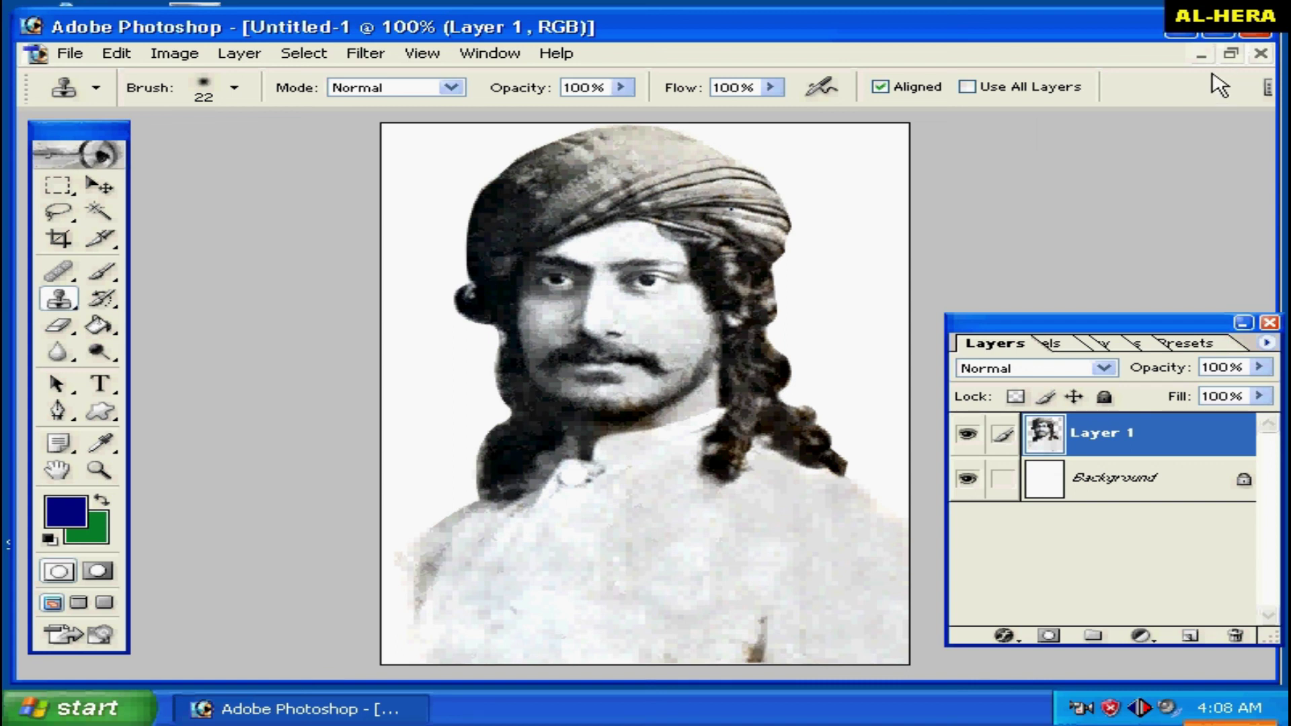
click(1232, 53)
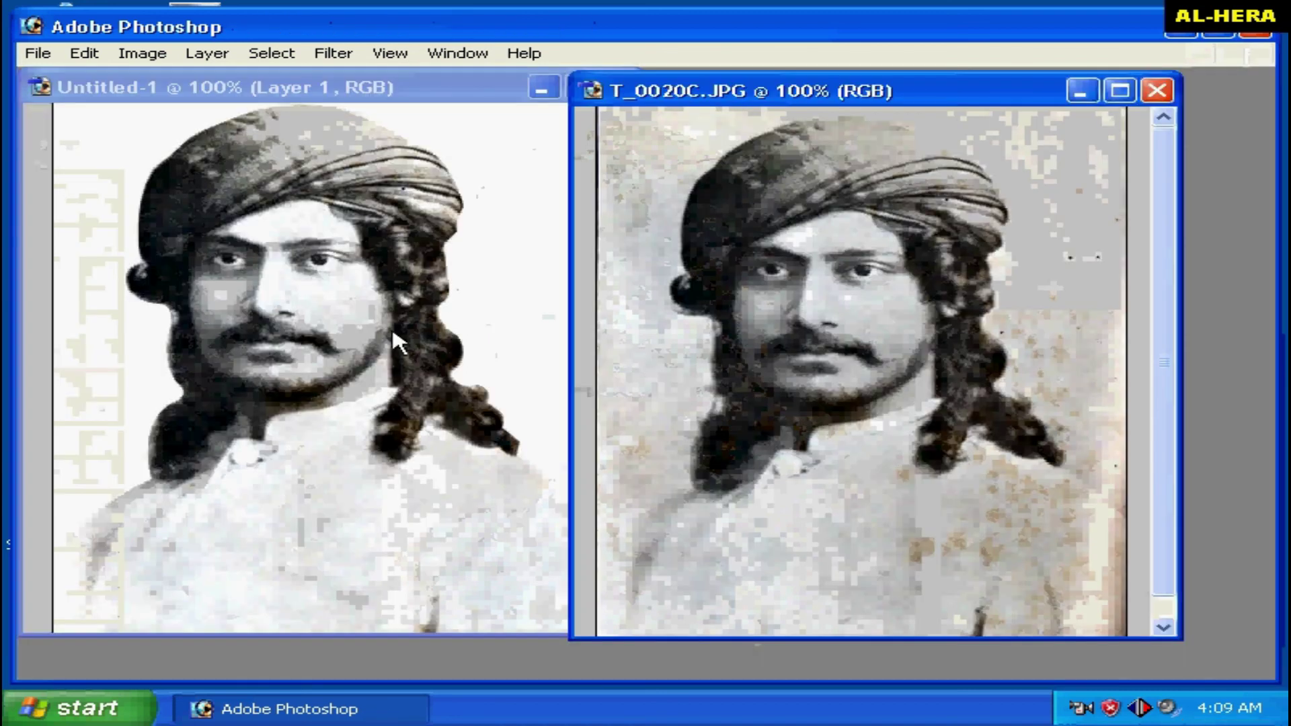